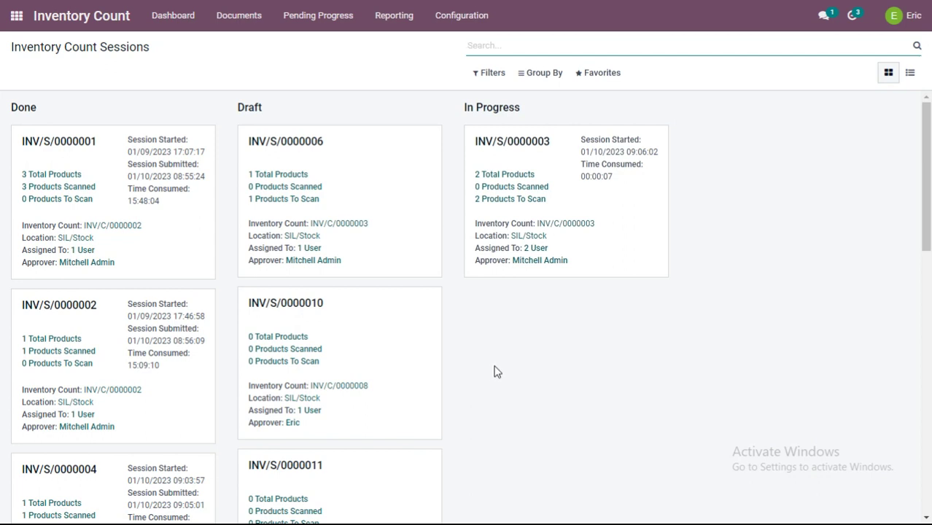
- Browse the Sessions list under Documents, then switch to the Inventory Count list
{"action": "left_click", "coordinate": [231, 15]}
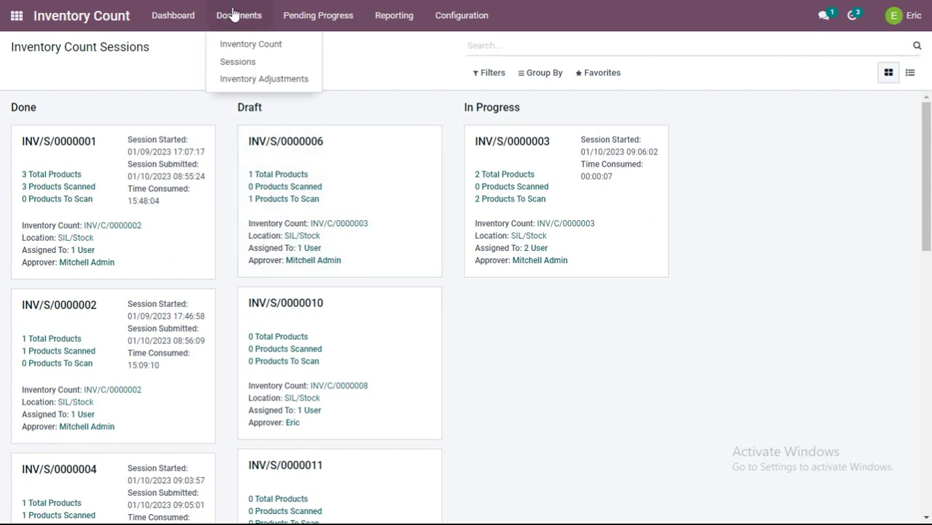
{"action": "left_click", "coordinate": [236, 61]}
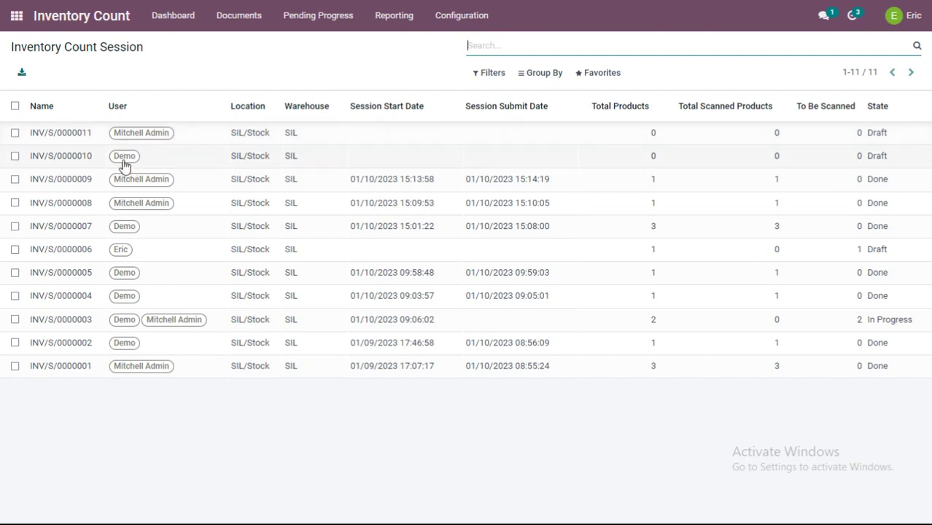
{"action": "left_click", "coordinate": [241, 18]}
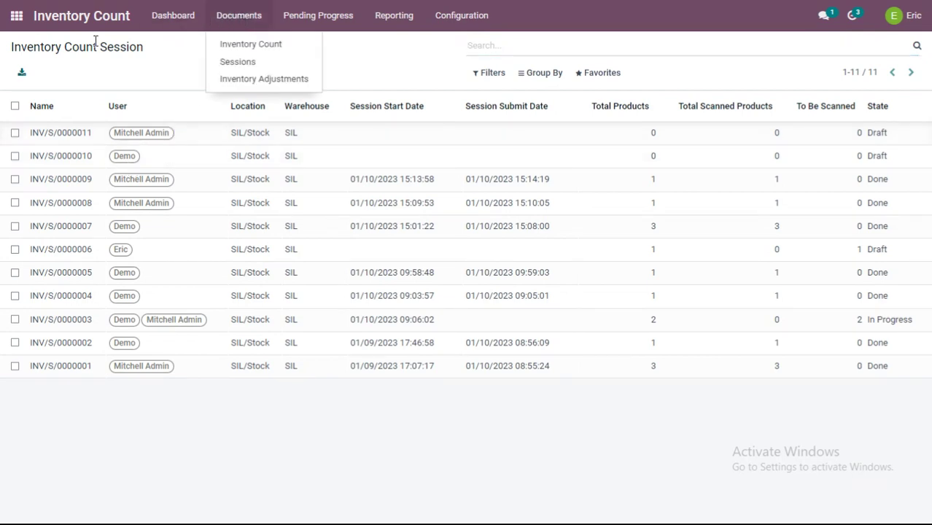
{"action": "left_click", "coordinate": [248, 45]}
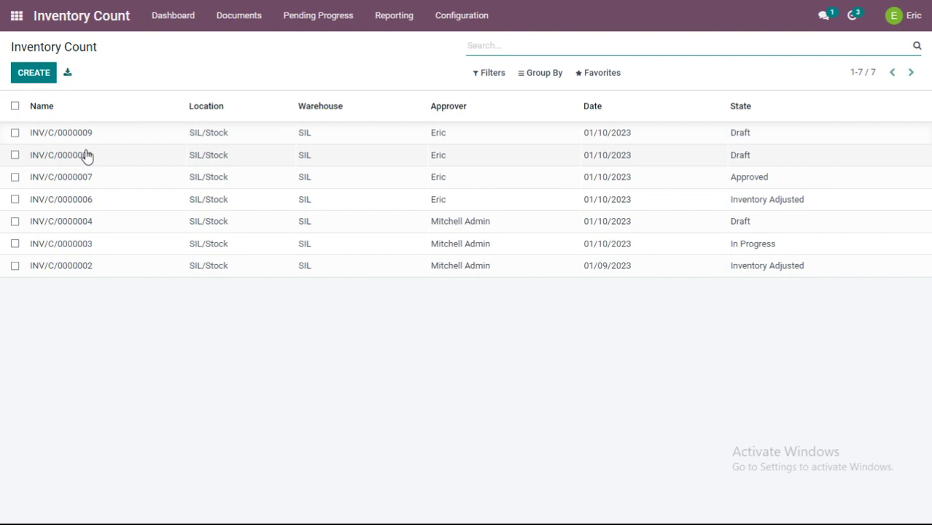
- Open count INV/C/0000008, its 2 sessions, and the Demo user's session INV/S/0000010
{"action": "left_click", "coordinate": [159, 162]}
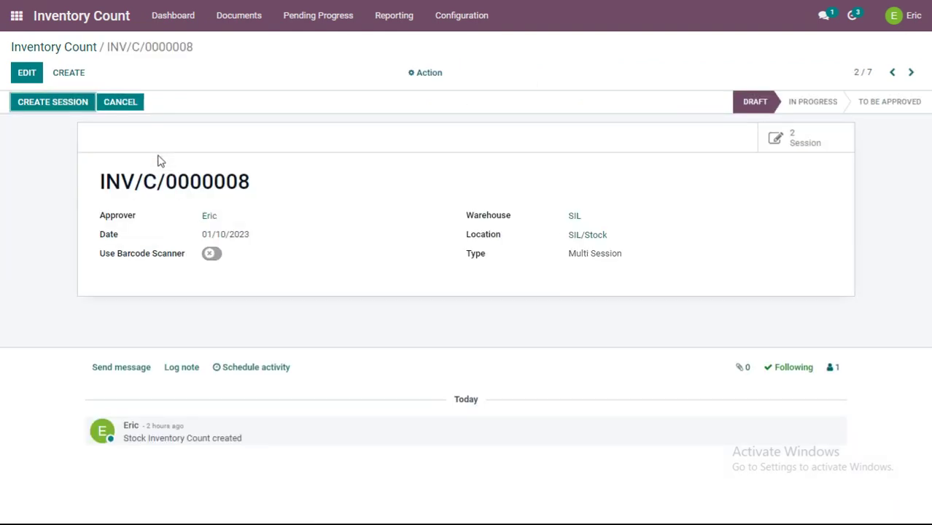
{"action": "left_click", "coordinate": [806, 142]}
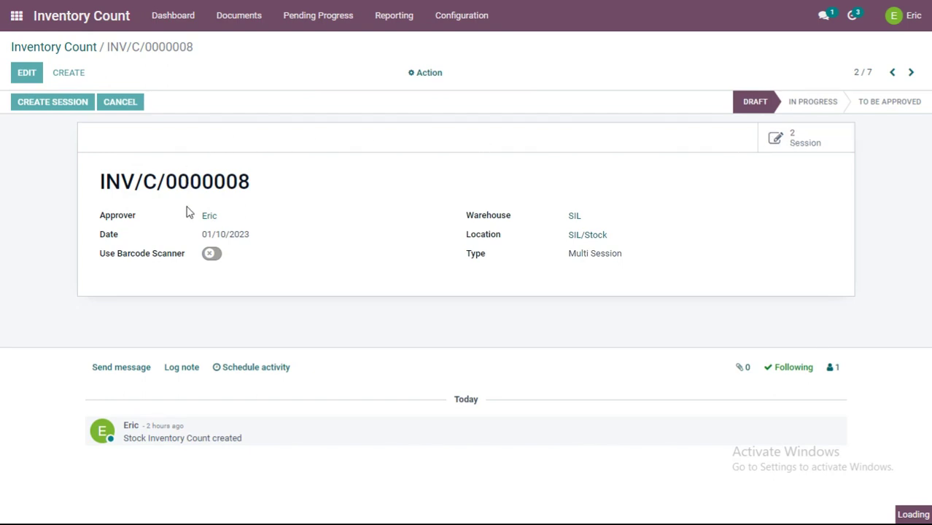
{"action": "left_click", "coordinate": [818, 142]}
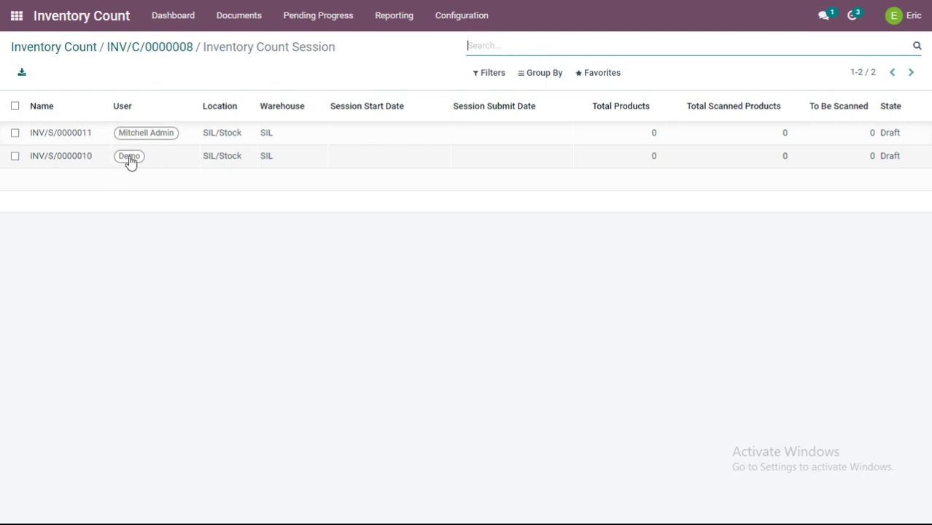
{"action": "left_click", "coordinate": [369, 162]}
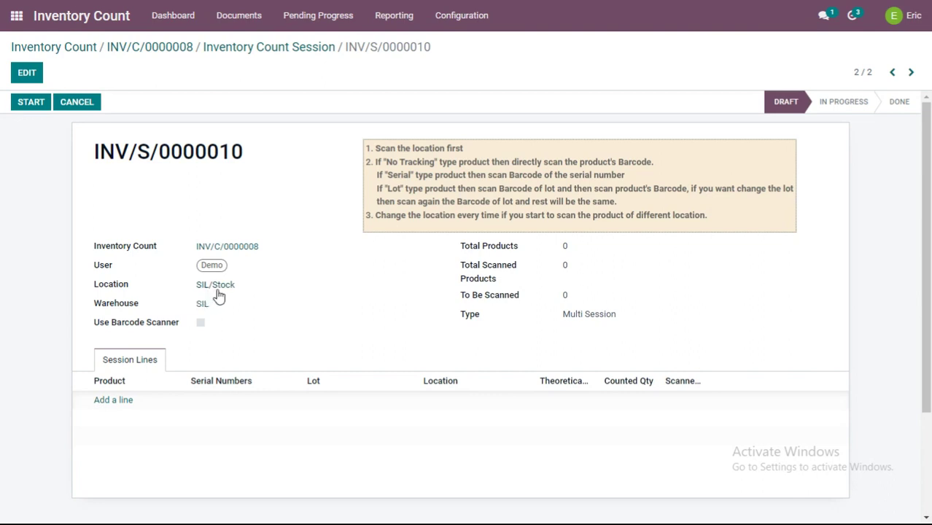
{"action": "scroll", "coordinate": [181, 289], "scroll_direction": "down", "scroll_amount": 2}
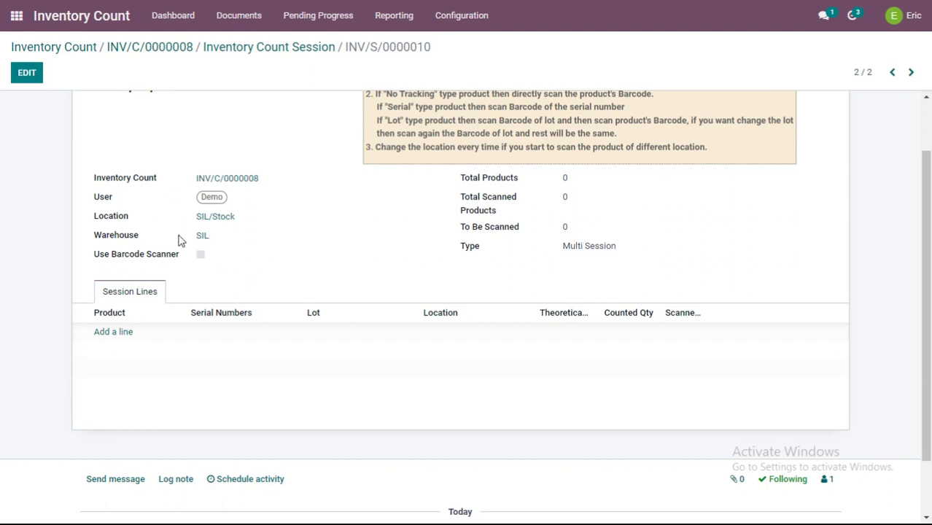
{"action": "scroll", "coordinate": [297, 300], "scroll_direction": "up", "scroll_amount": 2}
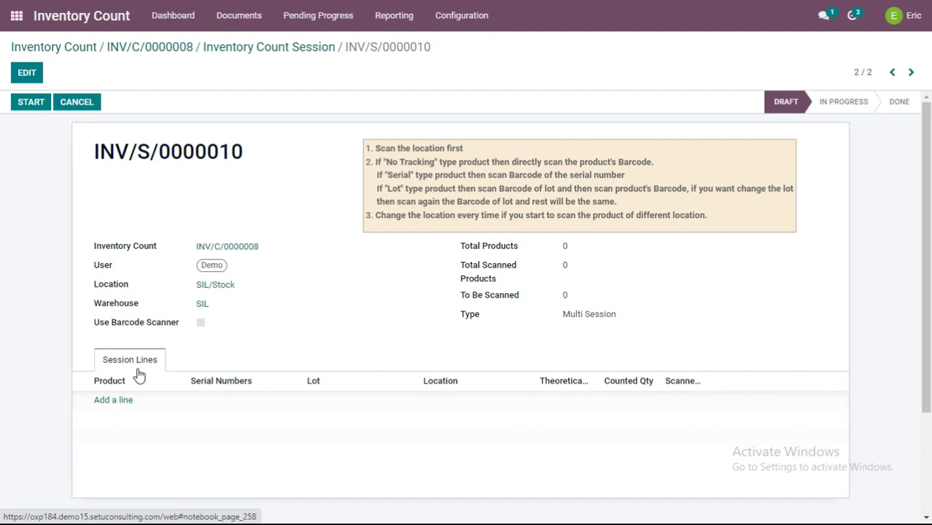
{"action": "left_click", "coordinate": [114, 402]}
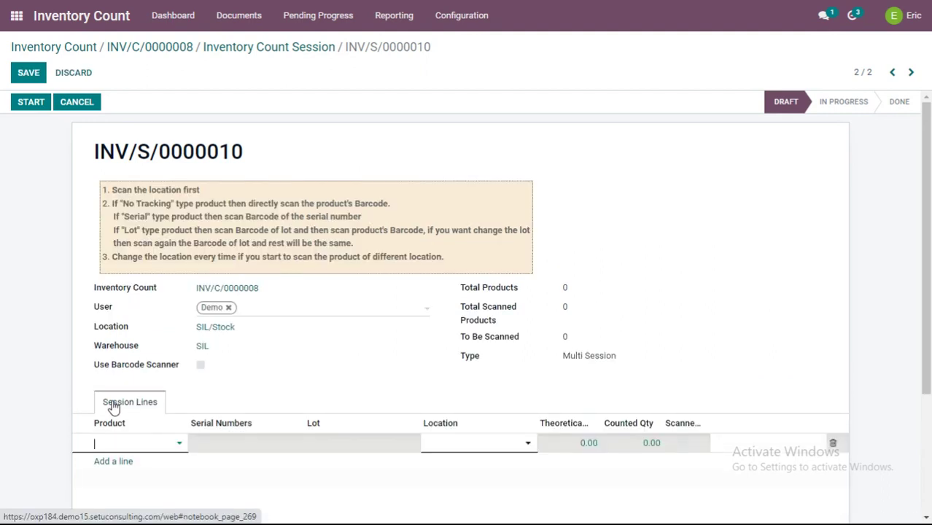
{"action": "left_click", "coordinate": [156, 445]}
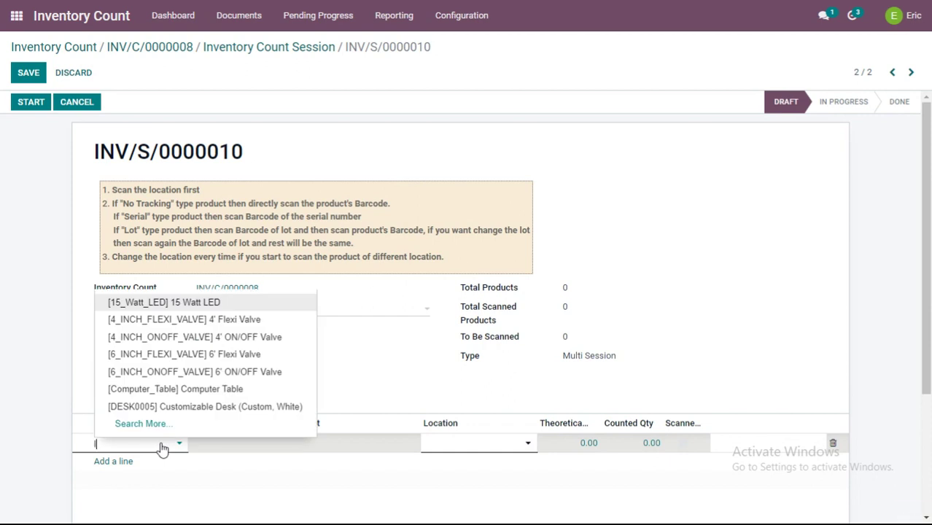
{"action": "type", "text": "laptop"}
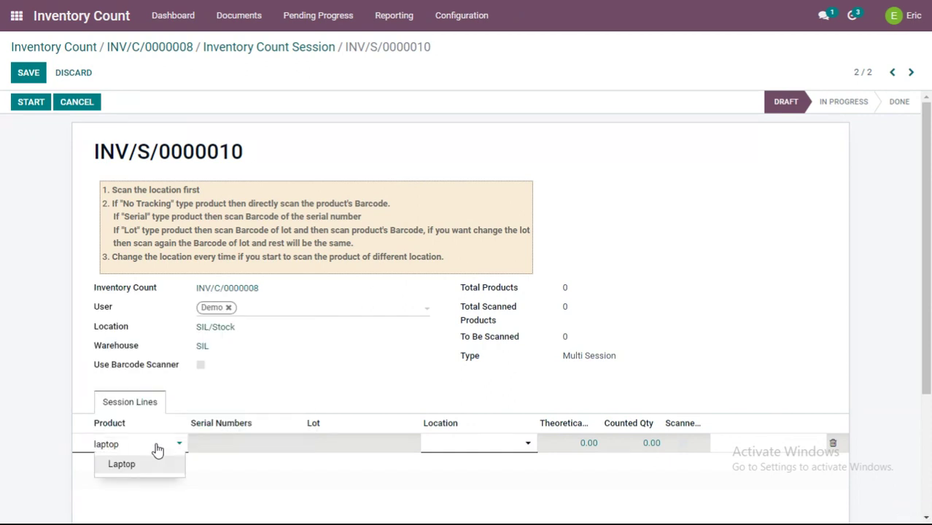
{"action": "left_click", "coordinate": [152, 469]}
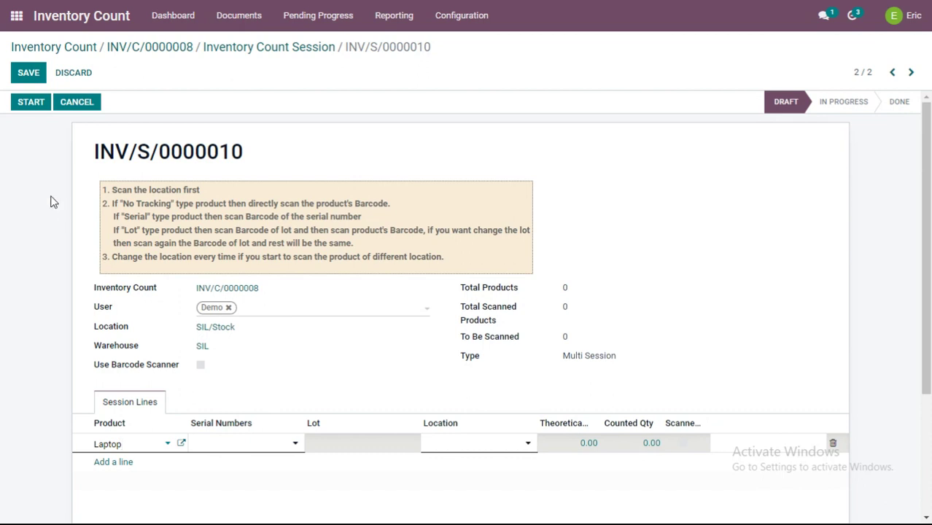
{"action": "left_click", "coordinate": [28, 103]}
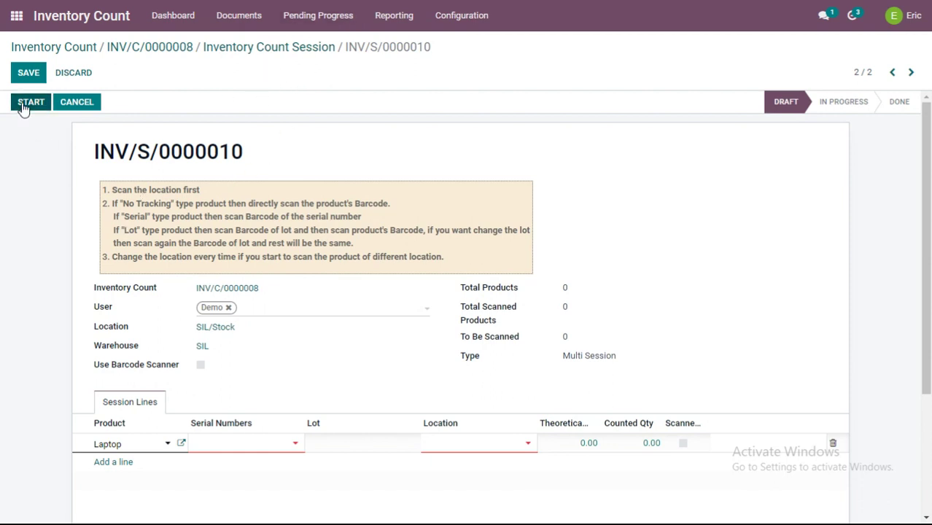
{"action": "left_click", "coordinate": [833, 442]}
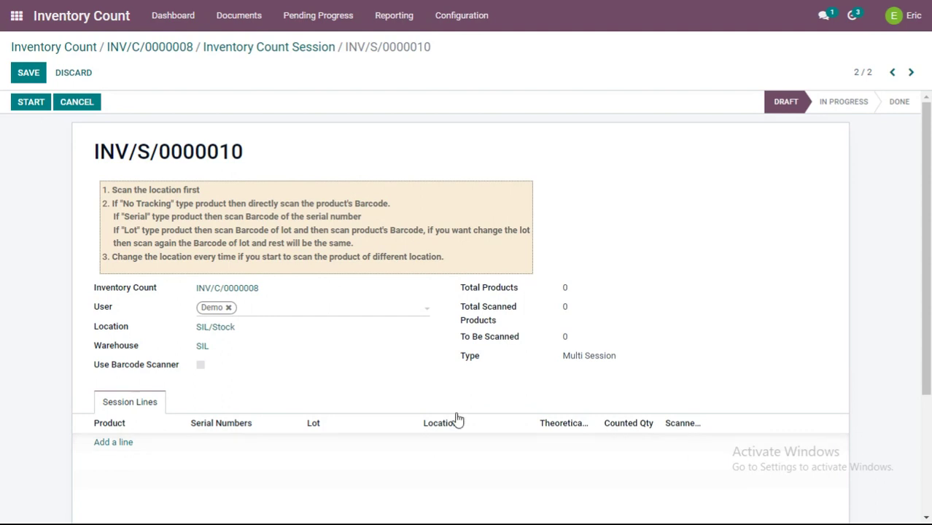
- Start the counting session and add a session line for the Laptop product
{"action": "left_click", "coordinate": [22, 107]}
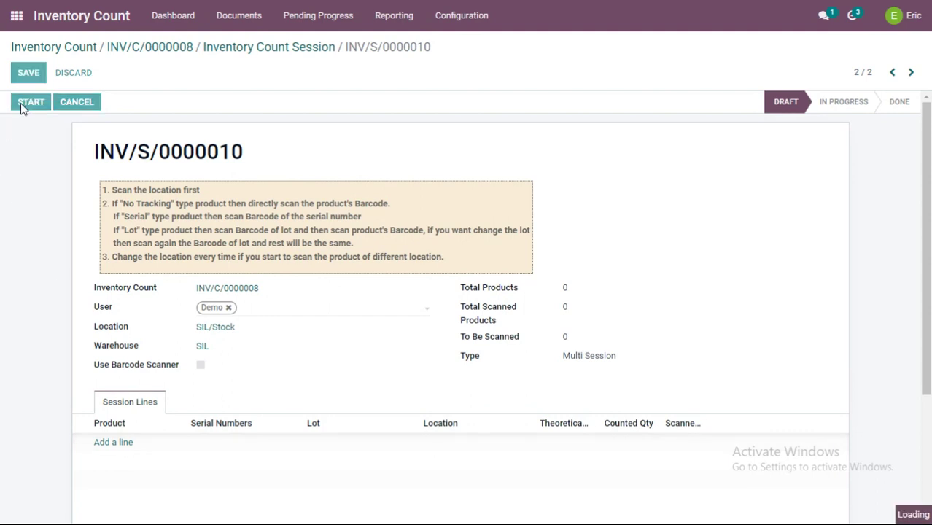
{"action": "left_click", "coordinate": [123, 472]}
{"action": "type", "text": "la"}
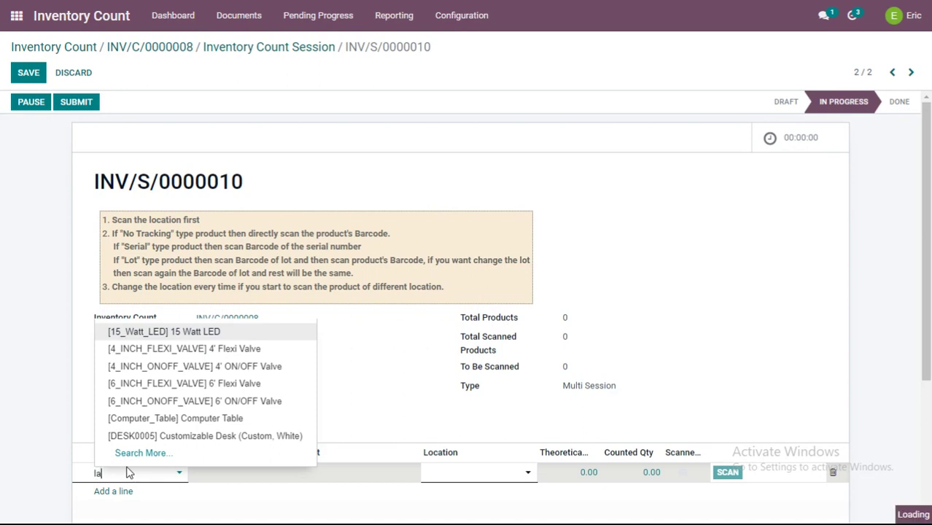
{"action": "type", "text": "ptop"}
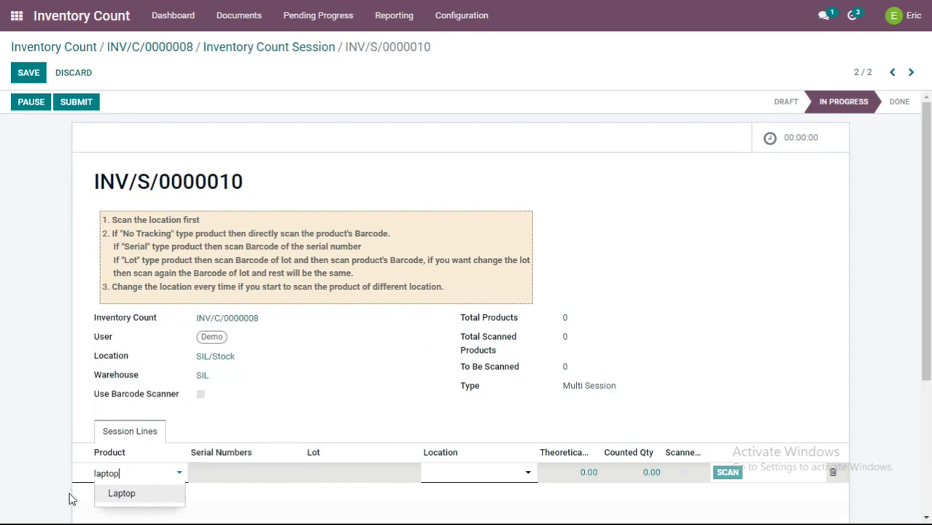
{"action": "left_click", "coordinate": [117, 494]}
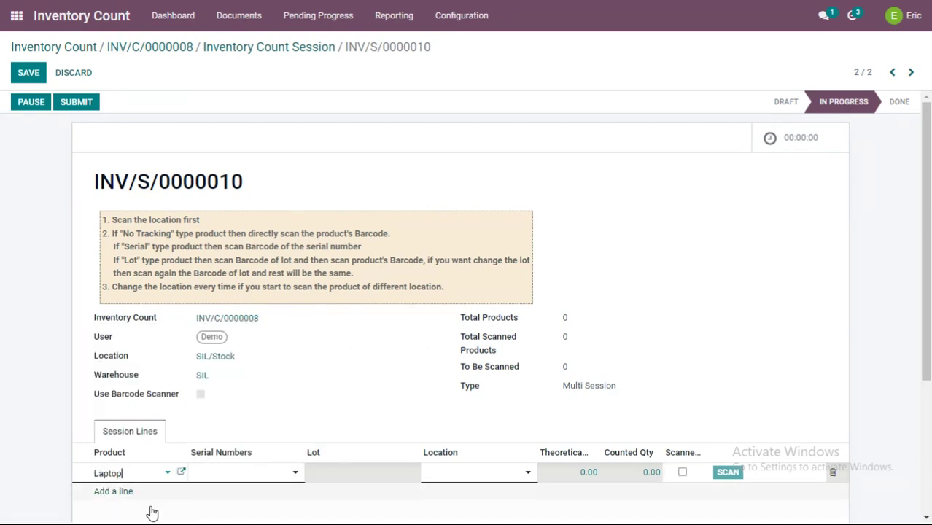
- Set the Laptop line's location to SIL/Stock and list its serial number choices
{"action": "left_click", "coordinate": [281, 476]}
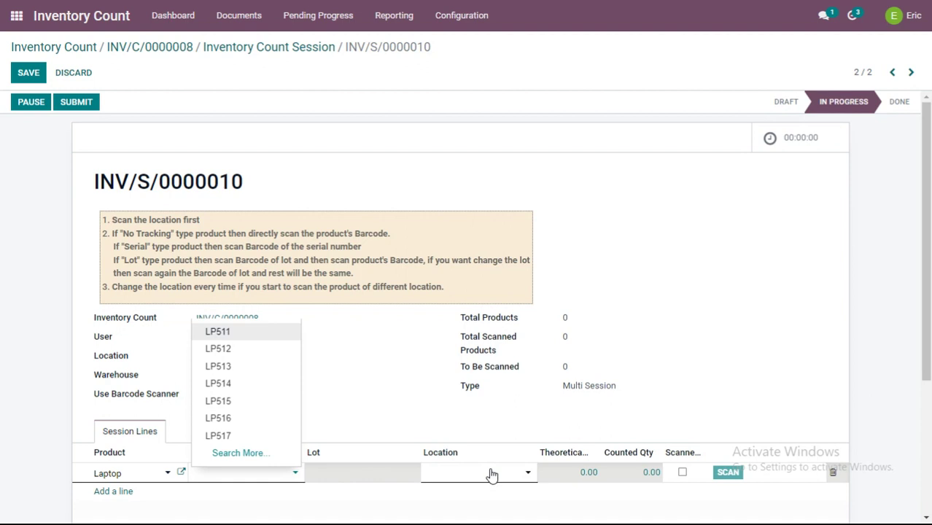
{"action": "left_click", "coordinate": [492, 475]}
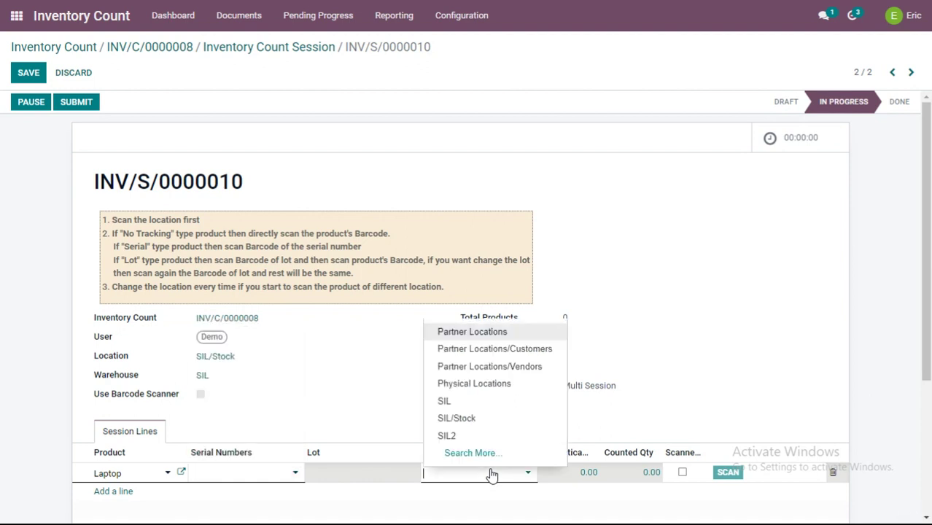
{"action": "left_click", "coordinate": [448, 419]}
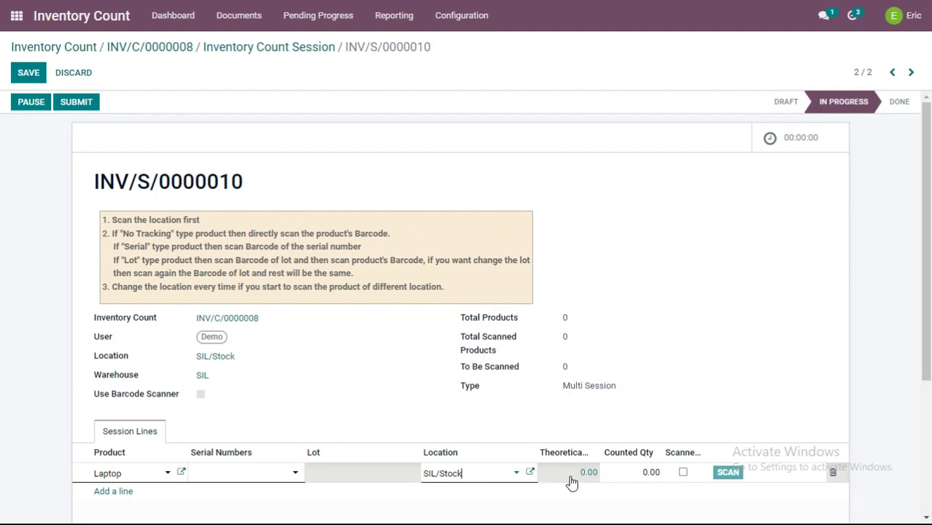
{"action": "left_click", "coordinate": [244, 480]}
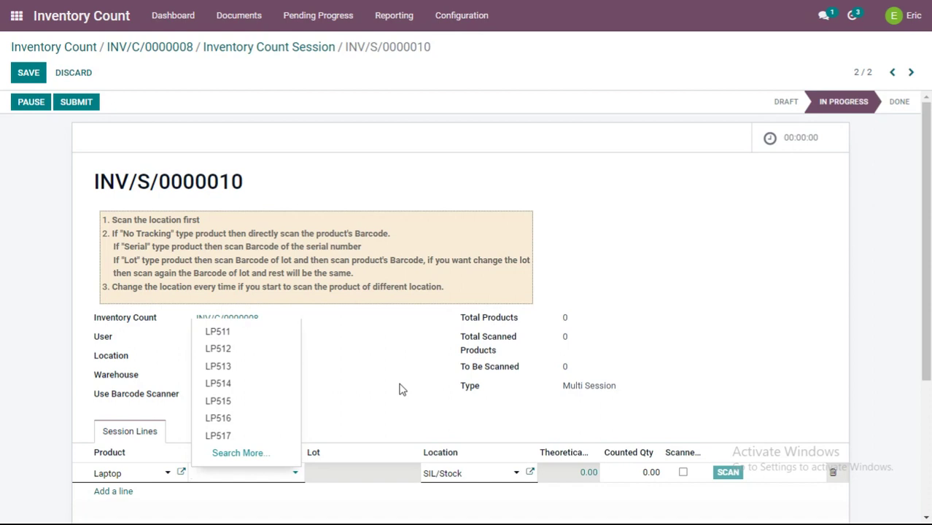
- Assign all ten serials LP511–LP520 to the Laptop line and mark it scanned
{"action": "left_click", "coordinate": [241, 453]}
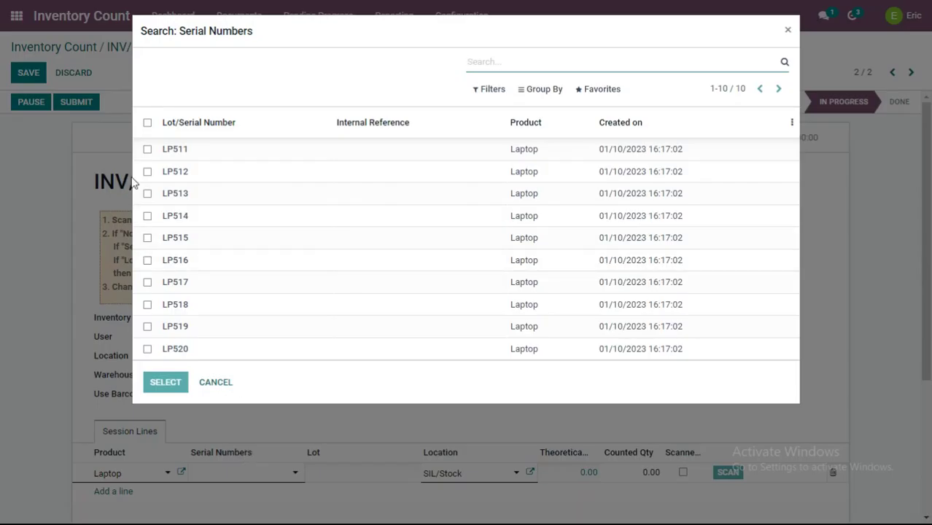
{"action": "left_click", "coordinate": [147, 123]}
{"action": "left_click", "coordinate": [165, 380]}
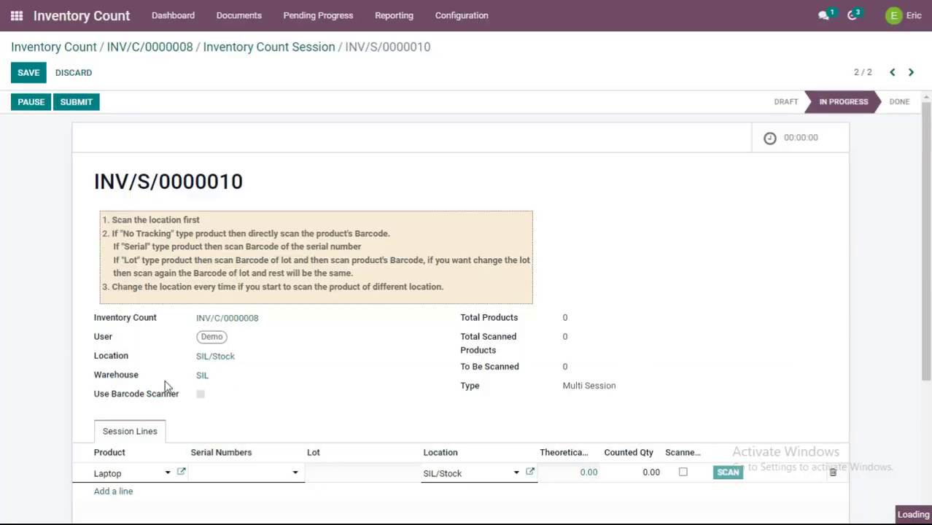
{"action": "scroll", "coordinate": [196, 382], "scroll_direction": "down", "scroll_amount": 3}
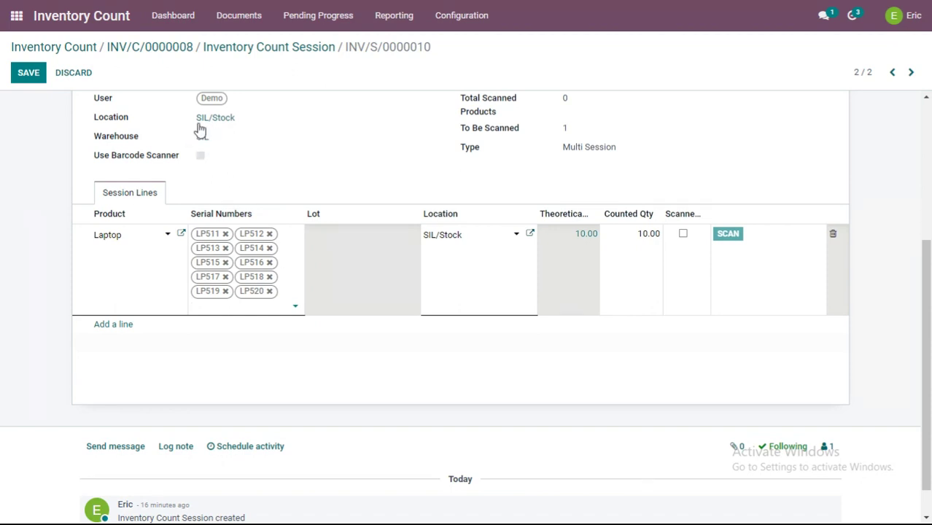
{"action": "left_click", "coordinate": [683, 235]}
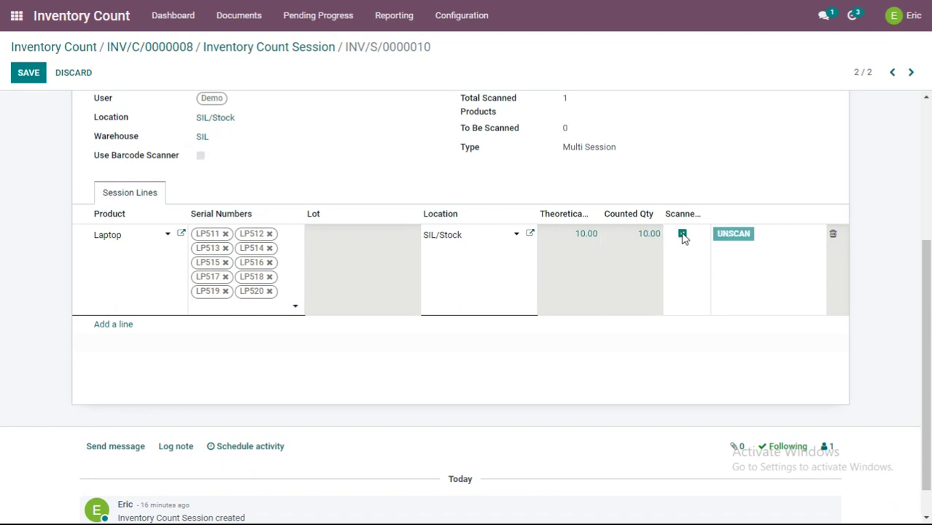
{"action": "left_click", "coordinate": [113, 328]}
- Add a Mobile Covers line at SIL/Stock counting 15 and mark it scanned
{"action": "left_click", "coordinate": [159, 300]}
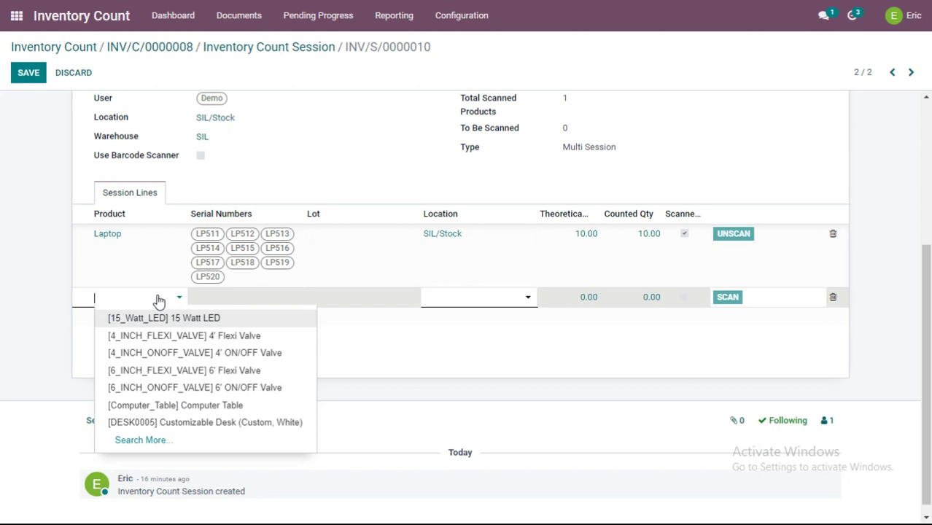
{"action": "type", "text": "mobile"}
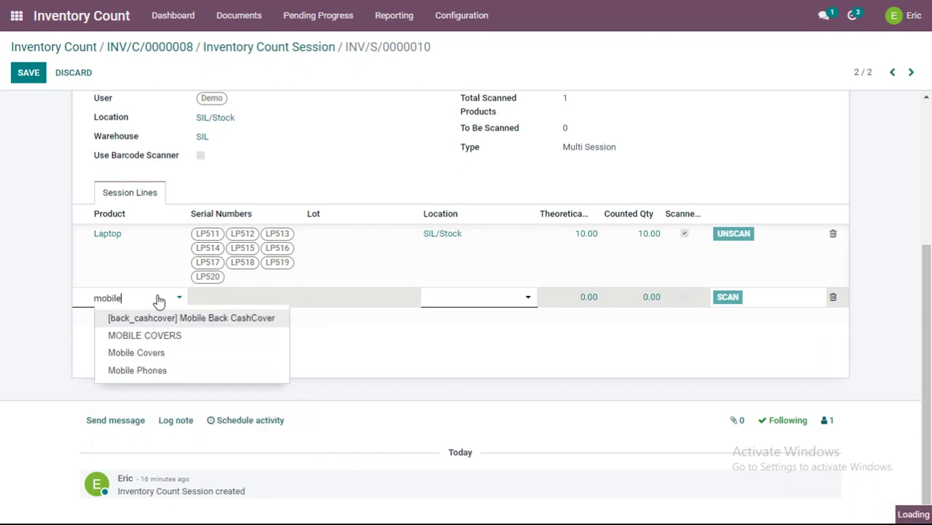
{"action": "left_click", "coordinate": [161, 354]}
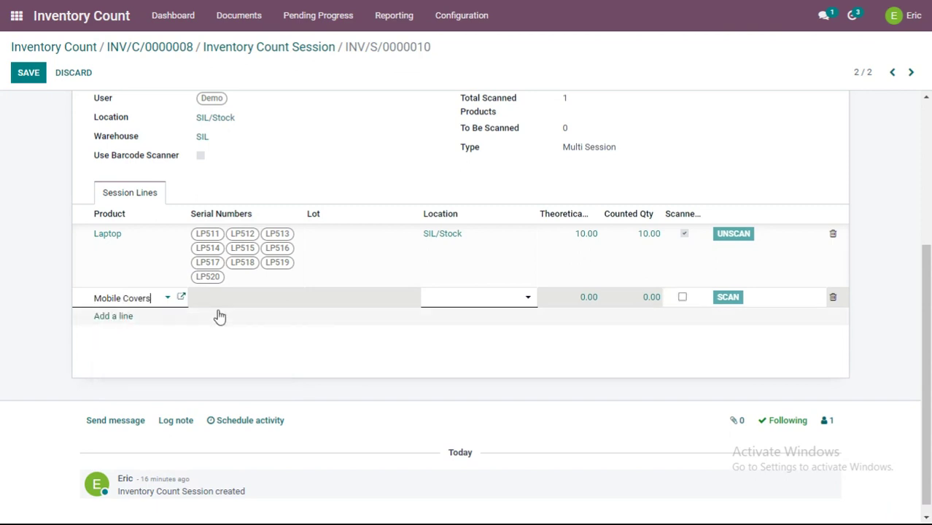
{"action": "left_click", "coordinate": [454, 304]}
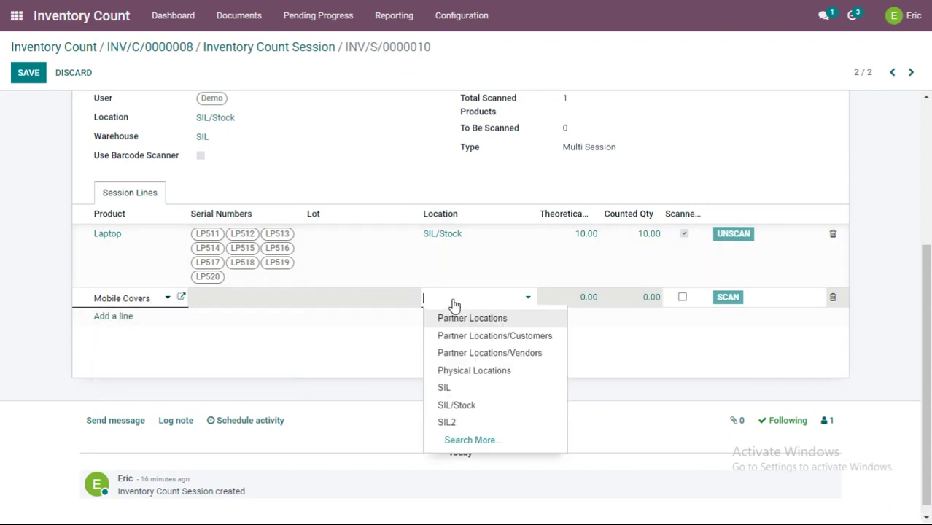
{"action": "left_click", "coordinate": [456, 407]}
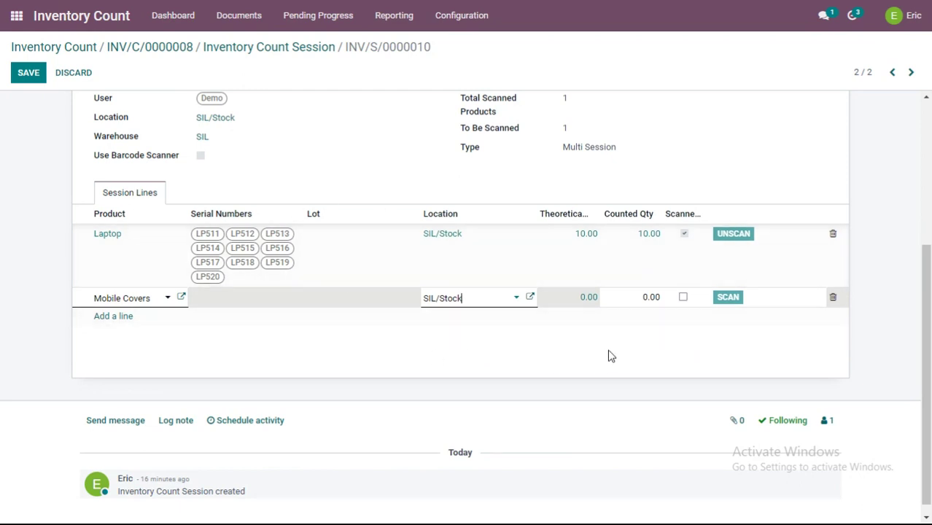
{"action": "scroll", "coordinate": [131, 304], "scroll_direction": "up", "scroll_amount": 2}
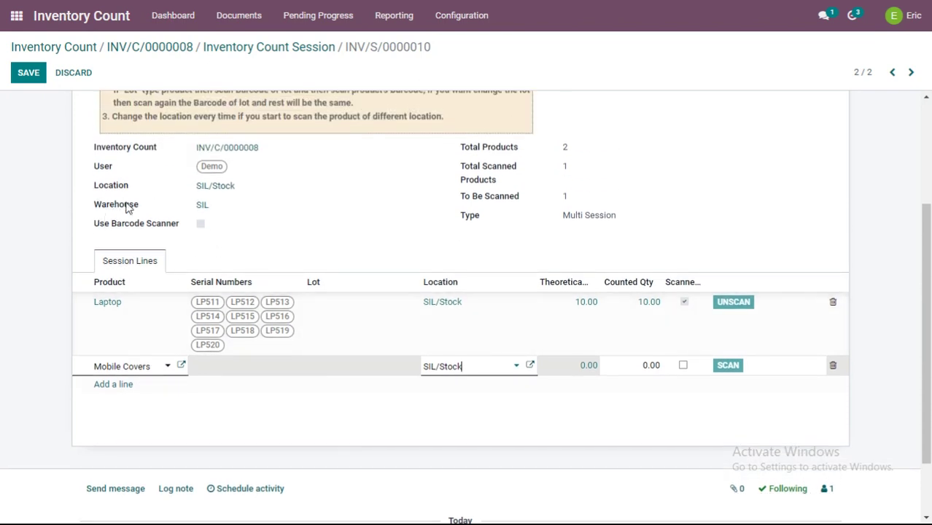
{"action": "left_click", "coordinate": [640, 366]}
{"action": "type", "text": "15"}
{"action": "left_click", "coordinate": [683, 365]}
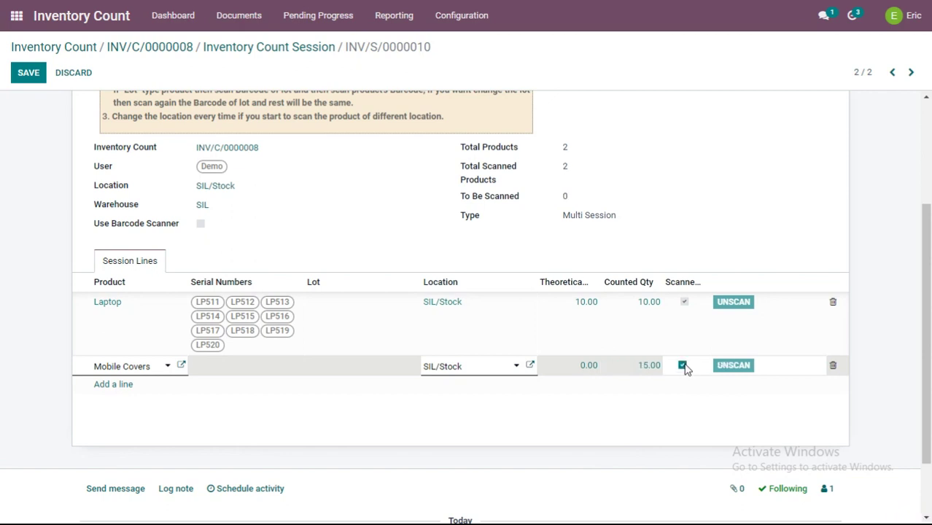
- Add a Glass Jar line at SIL/Stock from lot GJ11, counting 25, marked scanned
{"action": "left_click", "coordinate": [125, 389]}
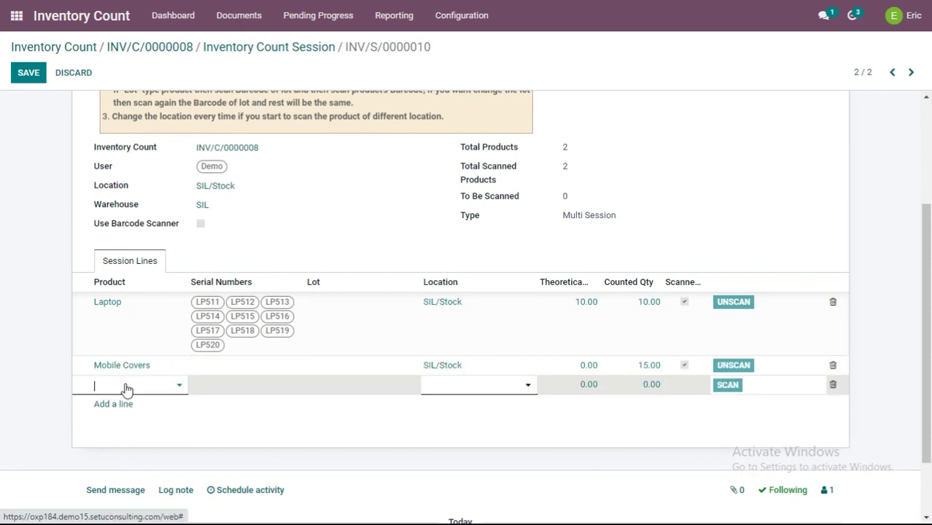
{"action": "type", "text": "glass"}
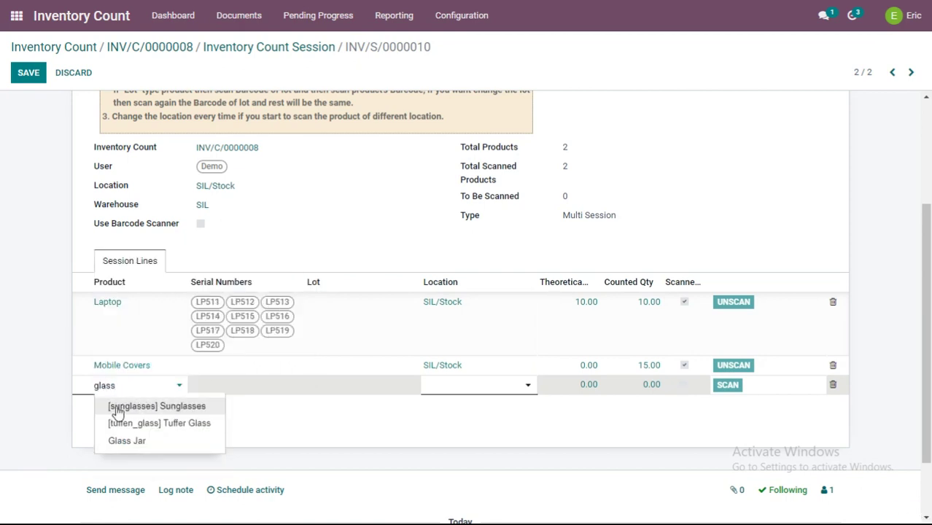
{"action": "left_click", "coordinate": [114, 443]}
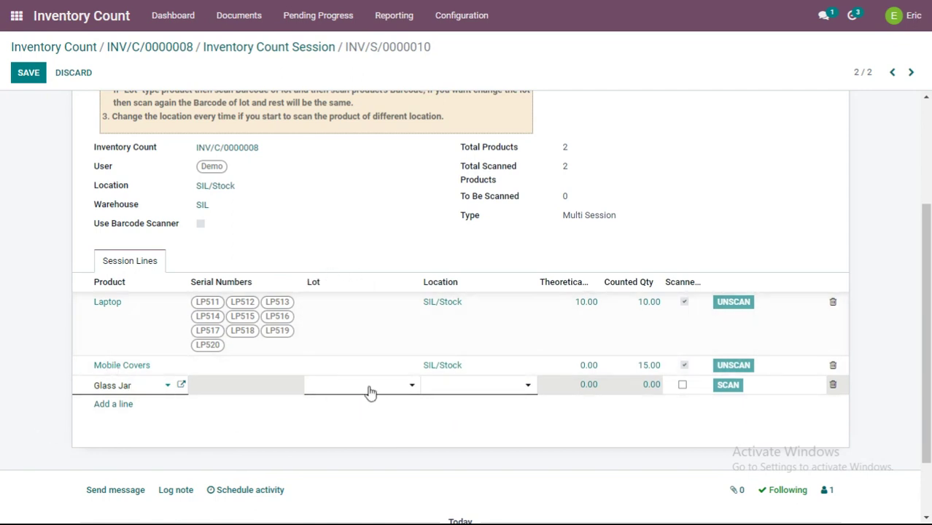
{"action": "left_click", "coordinate": [474, 386]}
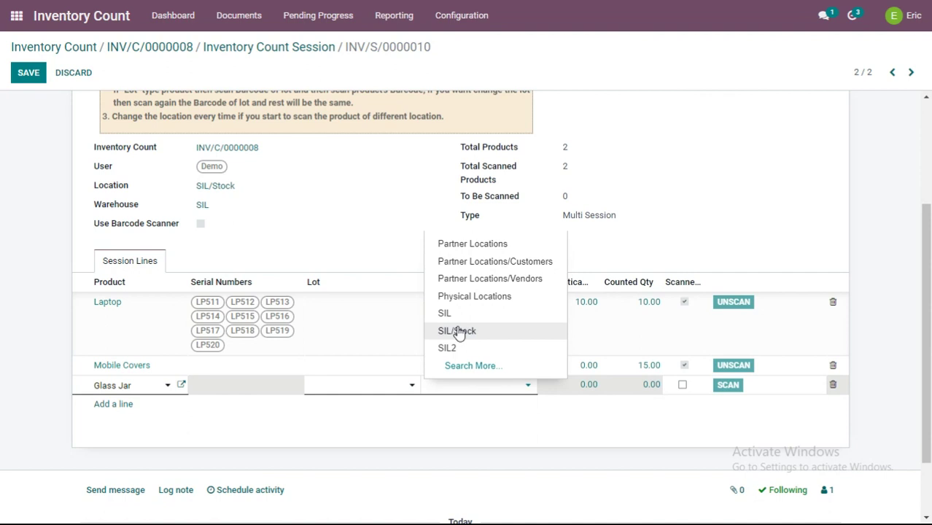
{"action": "left_click", "coordinate": [458, 331]}
{"action": "left_click", "coordinate": [393, 392]}
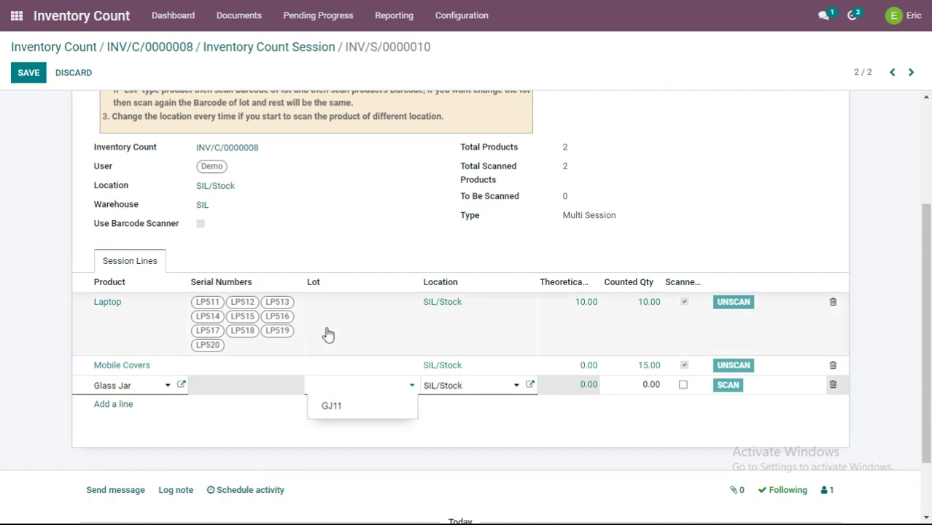
{"action": "left_click", "coordinate": [349, 412]}
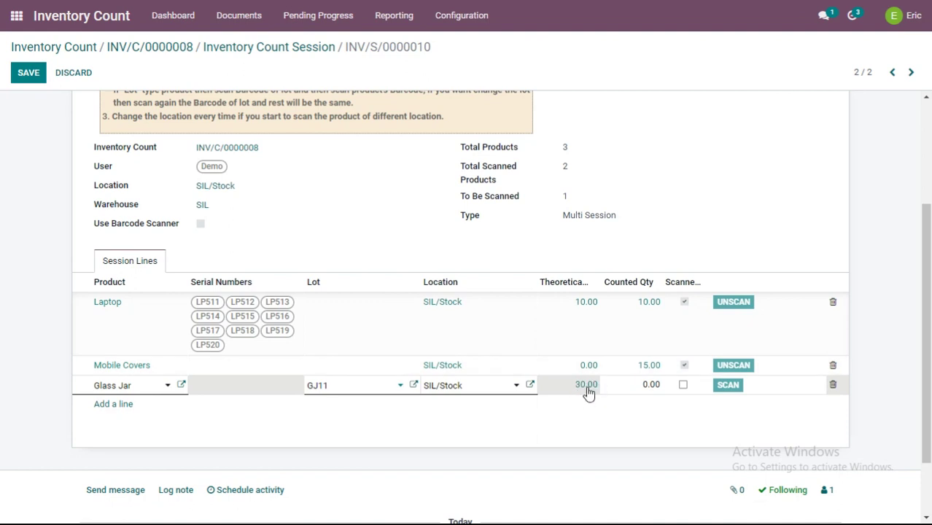
{"action": "left_click", "coordinate": [648, 383]}
{"action": "type", "text": "25"}
{"action": "left_click", "coordinate": [682, 385]}
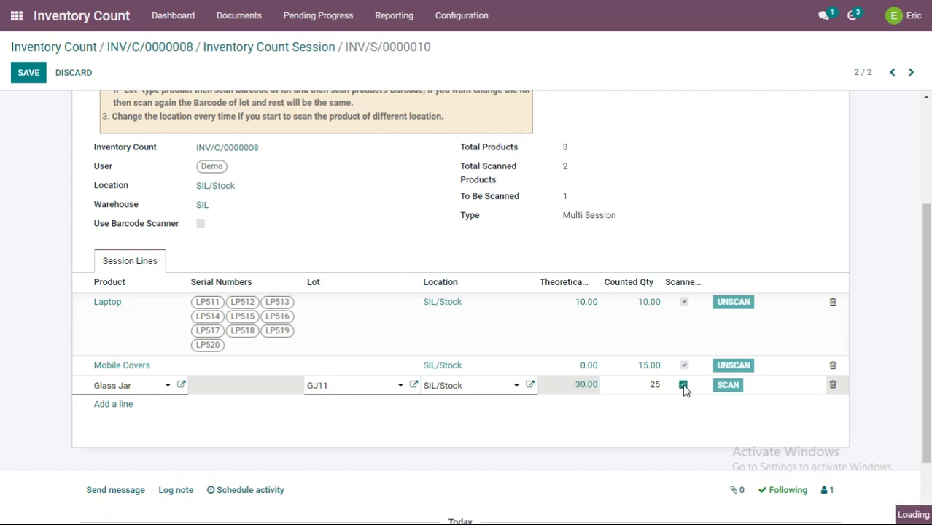
- Review the three scanned session lines and submit session INV/S/0000010
{"action": "scroll", "coordinate": [520, 391], "scroll_direction": "up", "scroll_amount": 3}
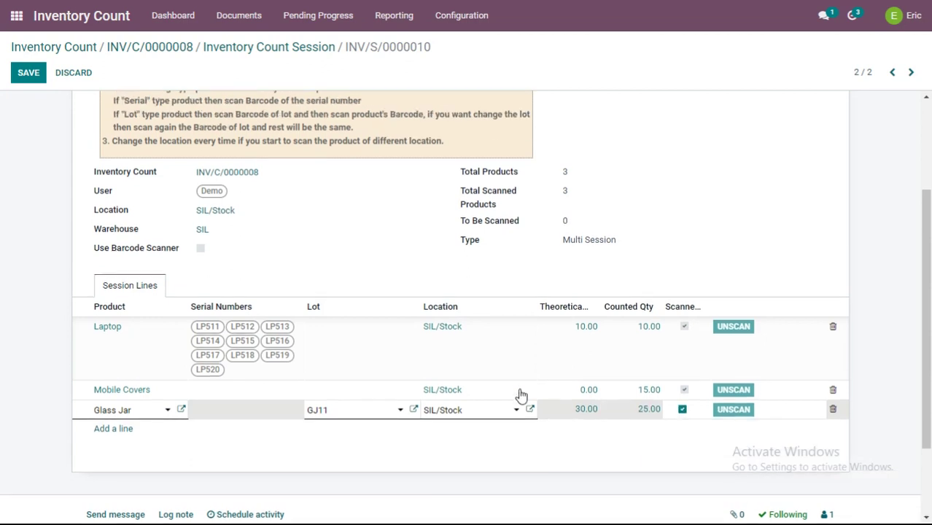
{"action": "scroll", "coordinate": [519, 390], "scroll_direction": "down", "scroll_amount": 2}
{"action": "scroll", "coordinate": [503, 394], "scroll_direction": "up", "scroll_amount": 2}
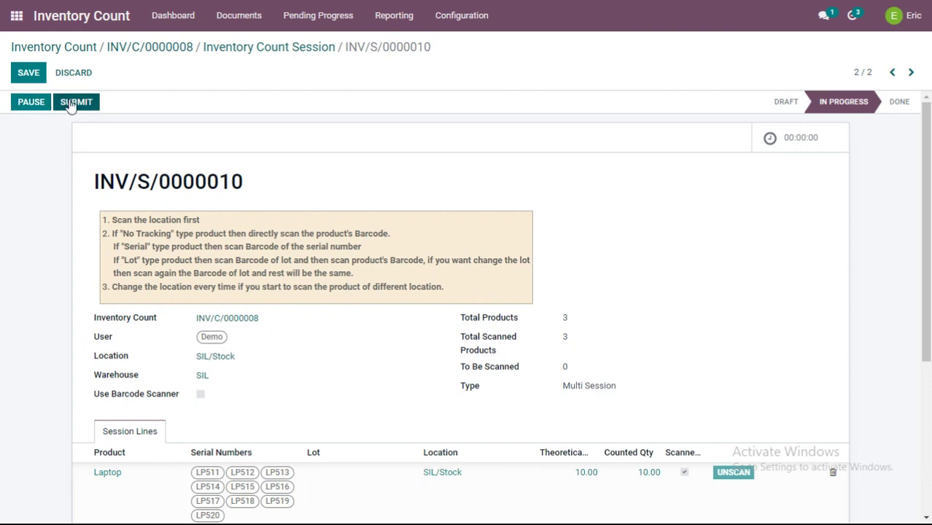
{"action": "scroll", "coordinate": [129, 375], "scroll_direction": "down", "scroll_amount": 2}
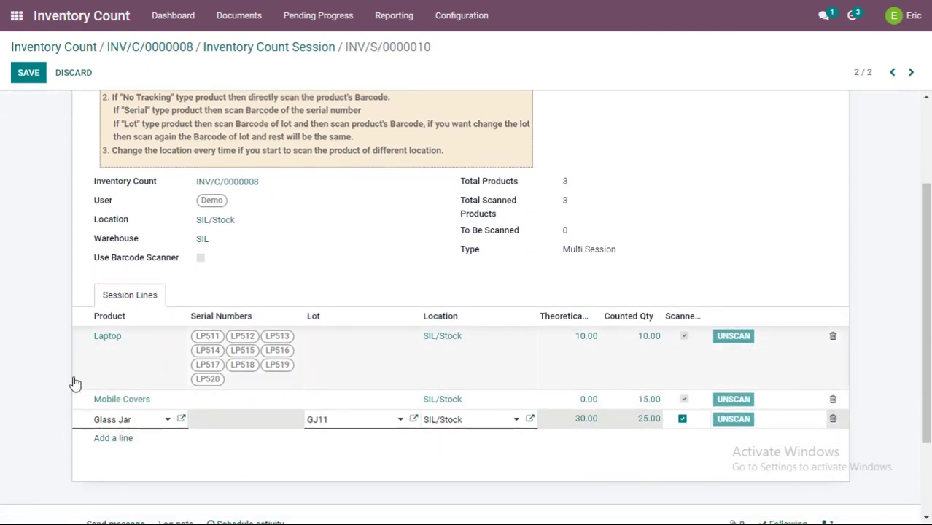
{"action": "scroll", "coordinate": [73, 379], "scroll_direction": "up", "scroll_amount": 2}
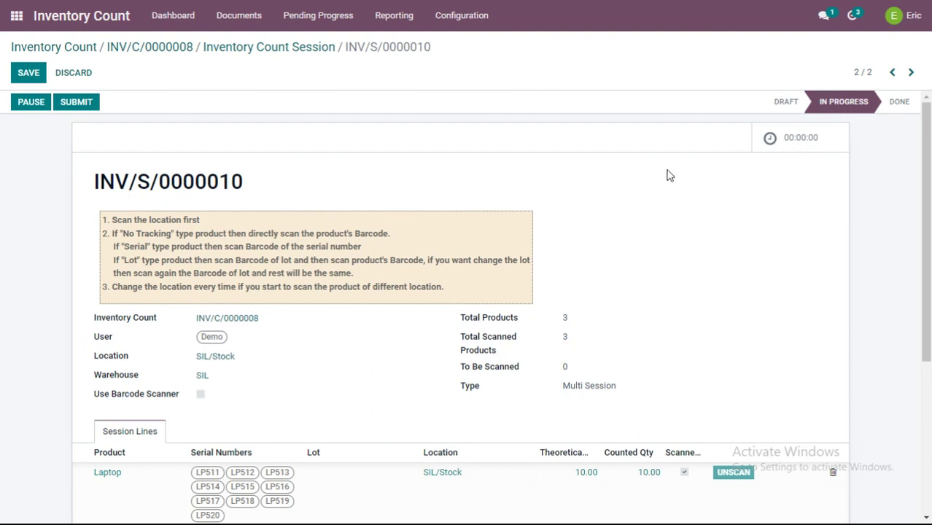
{"action": "left_click", "coordinate": [75, 103]}
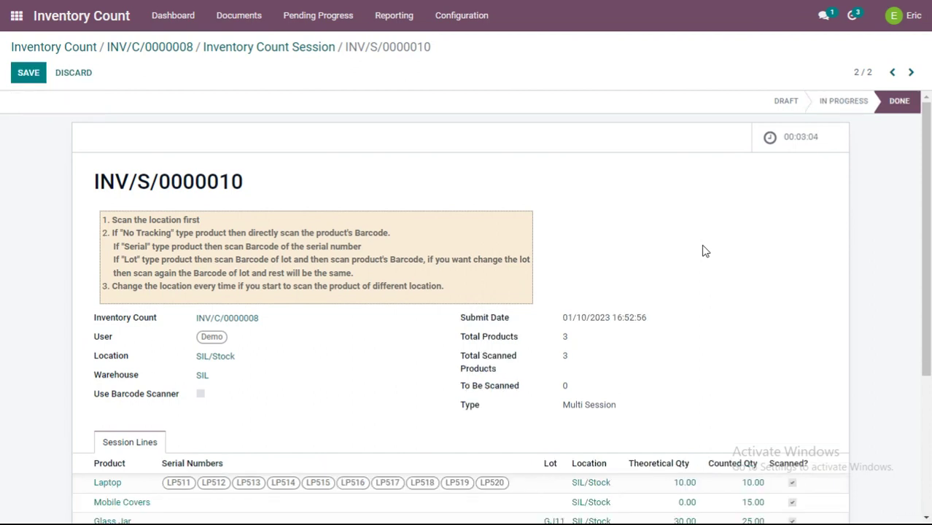
- Check the Laptop, Mobile Covers and Glass Jar lines, then save the session
{"action": "scroll", "coordinate": [437, 306], "scroll_direction": "down", "scroll_amount": 3}
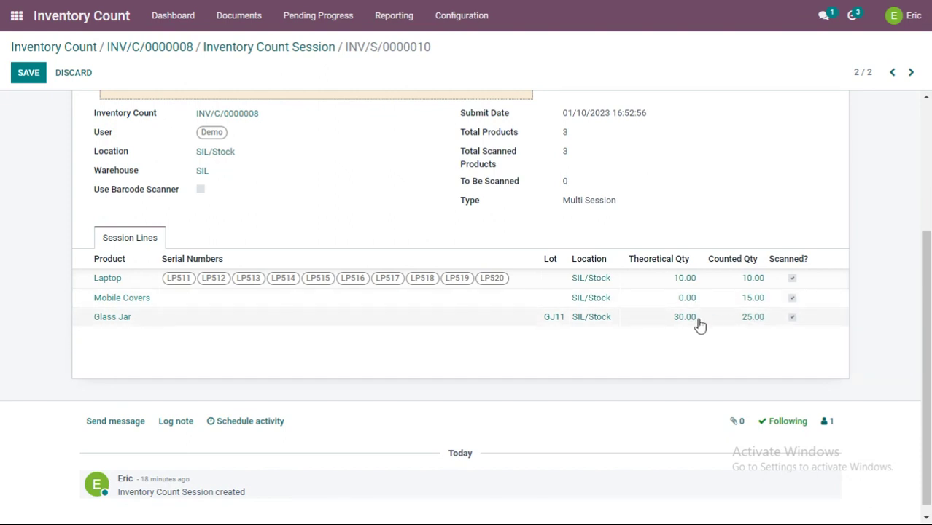
{"action": "scroll", "coordinate": [678, 328], "scroll_direction": "up", "scroll_amount": 3}
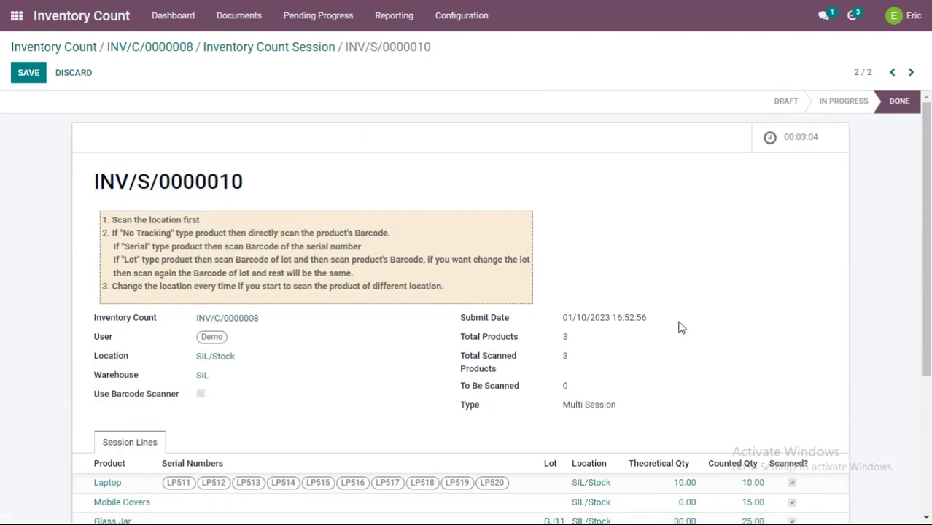
{"action": "left_click", "coordinate": [25, 75]}
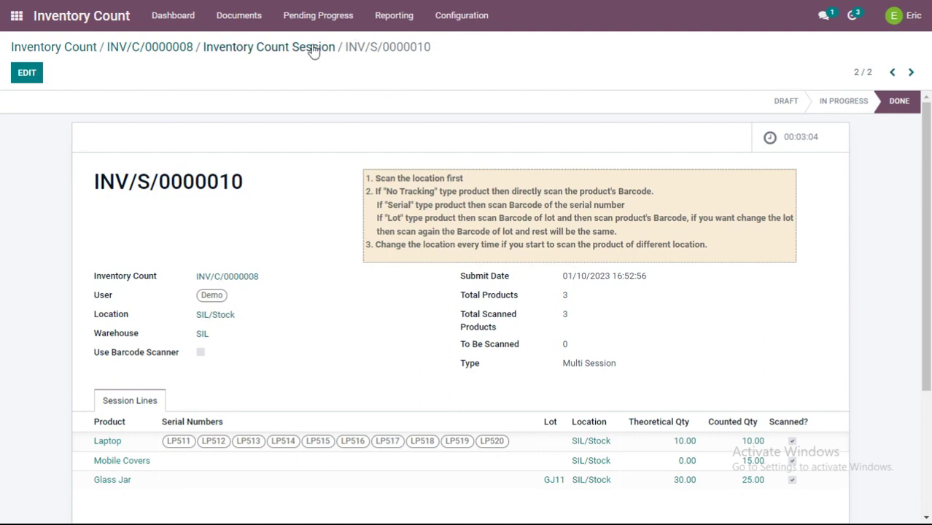
- Go back through the sessions list to inventory count INV/C/0000008
{"action": "left_click", "coordinate": [263, 51]}
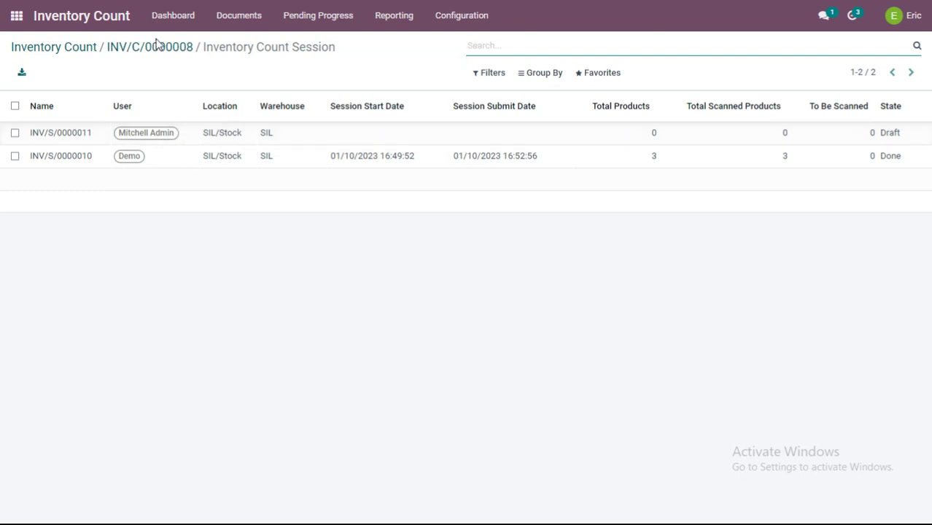
{"action": "left_click", "coordinate": [140, 54]}
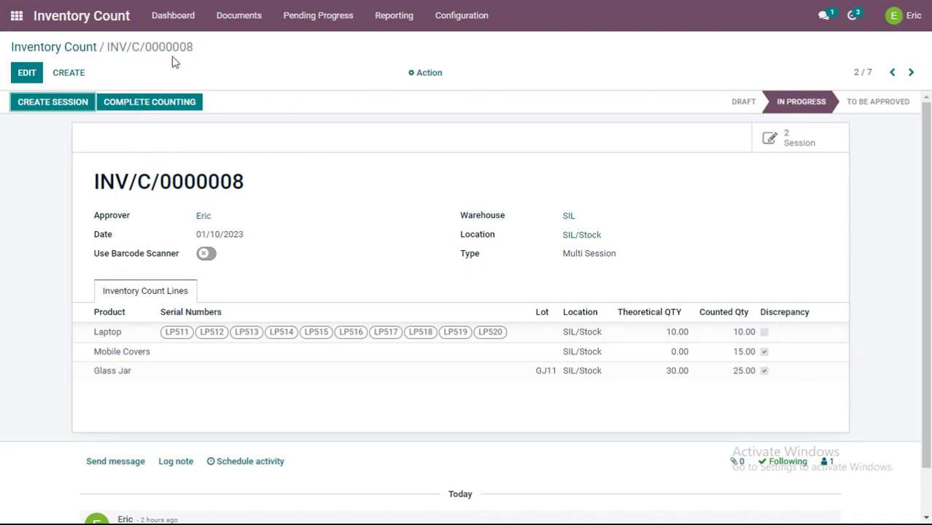
- Attempt Complete Counting, dismiss the incomplete-session error, and view the count's 2 sessions
{"action": "left_click", "coordinate": [149, 104]}
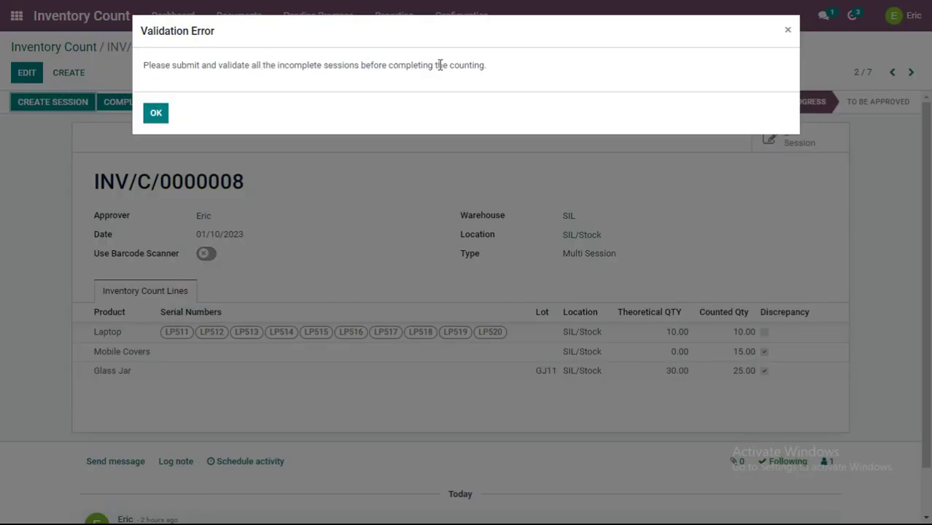
{"action": "left_click", "coordinate": [159, 117]}
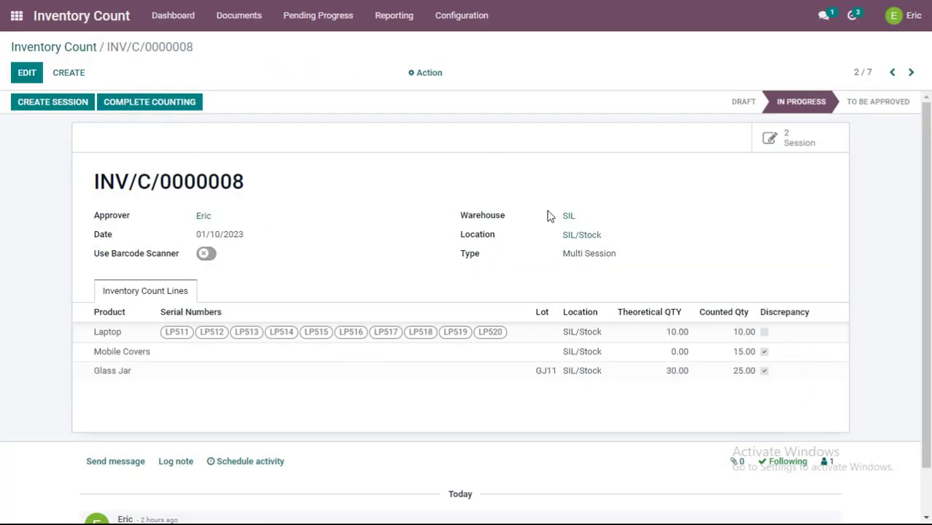
{"action": "left_click", "coordinate": [795, 140]}
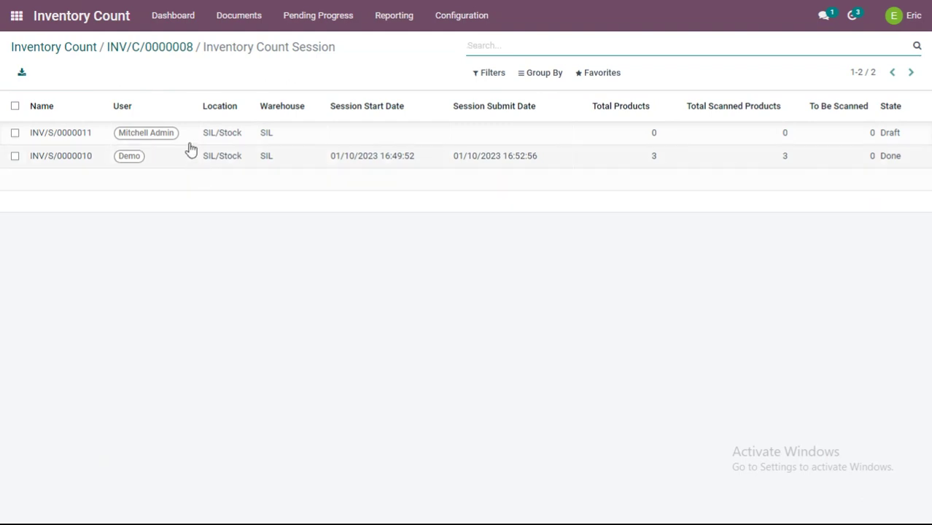
- Start draft session INV/S/0000011 and add a new line for 15 Watt LED
{"action": "left_click", "coordinate": [161, 140]}
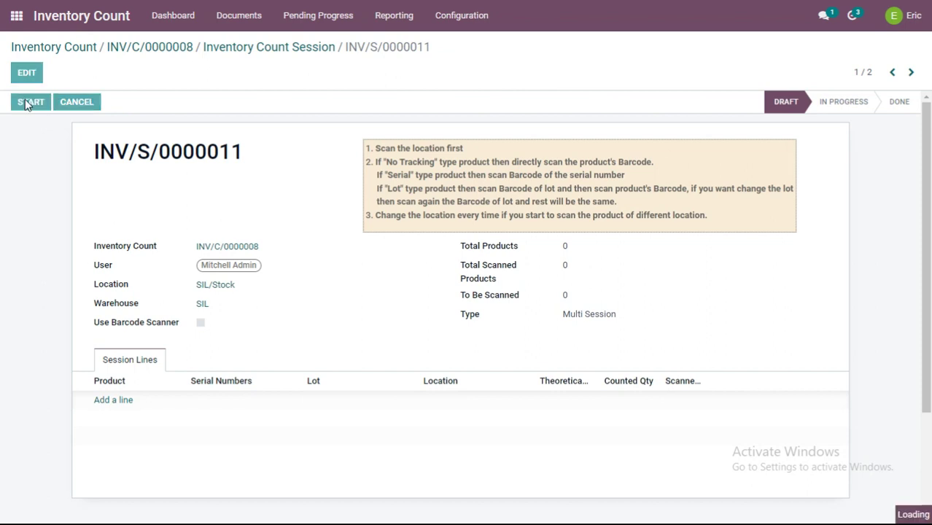
{"action": "left_click", "coordinate": [24, 104]}
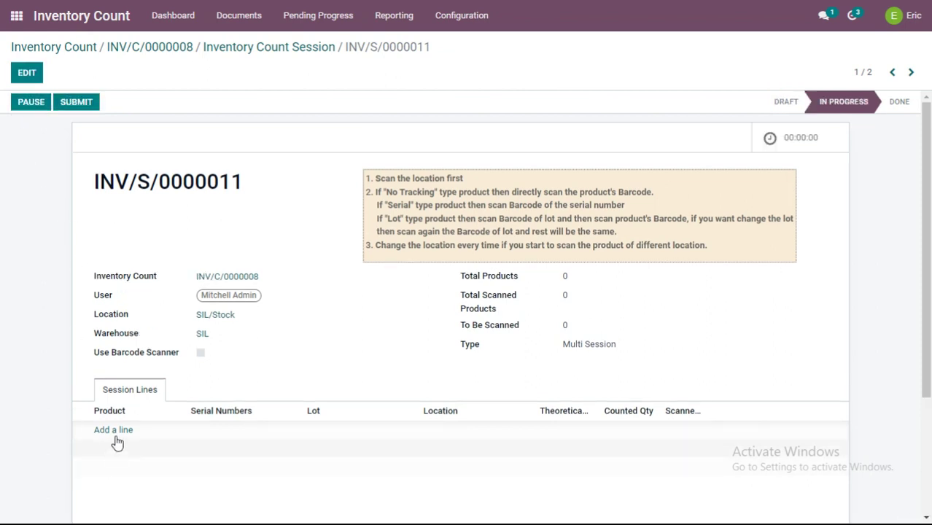
{"action": "left_click", "coordinate": [118, 435]}
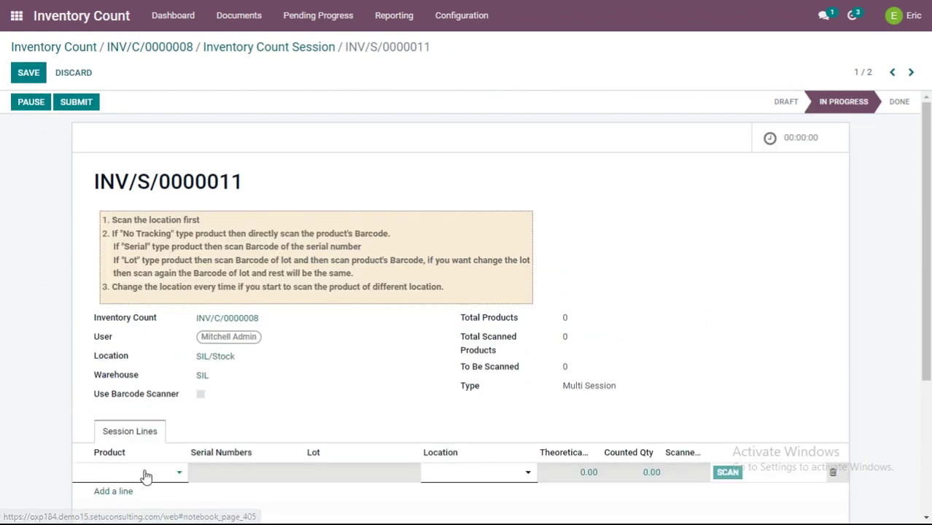
{"action": "left_click", "coordinate": [146, 474]}
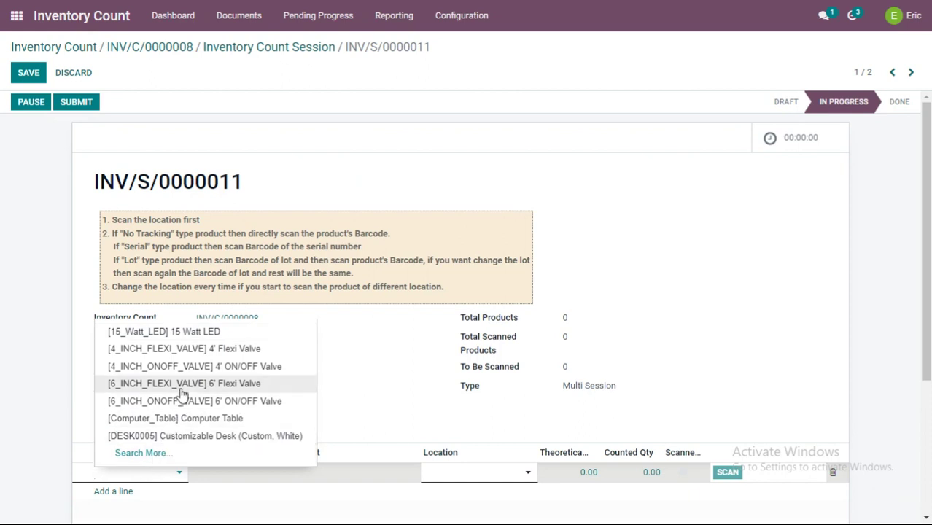
{"action": "left_click", "coordinate": [180, 334]}
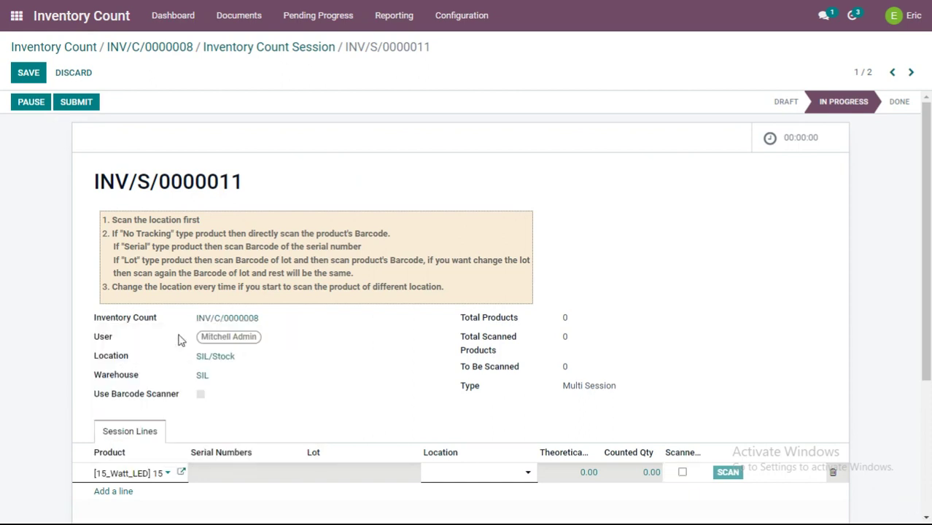
- Set the line's location to SIL/Stock, count 40, mark it scanned and submit the session
{"action": "left_click", "coordinate": [459, 478]}
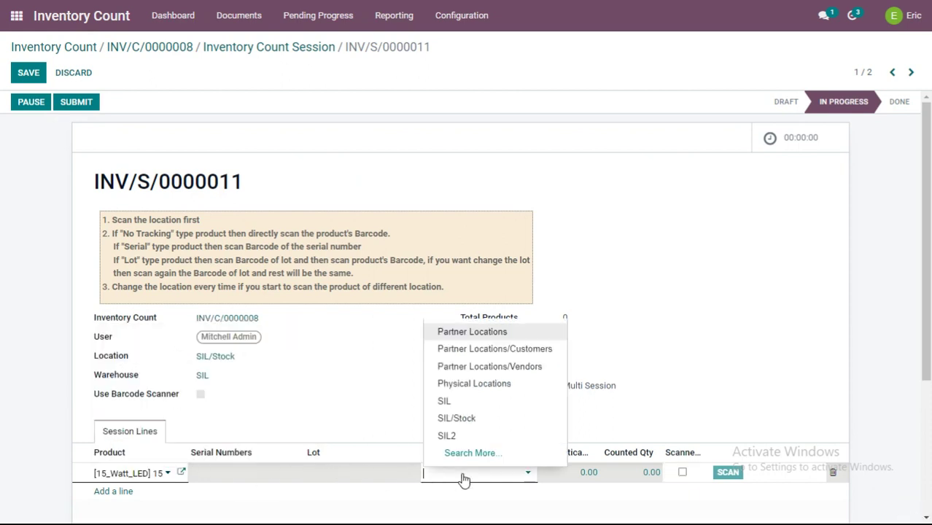
{"action": "left_click", "coordinate": [459, 418]}
{"action": "left_click", "coordinate": [652, 472]}
{"action": "type", "text": "40"}
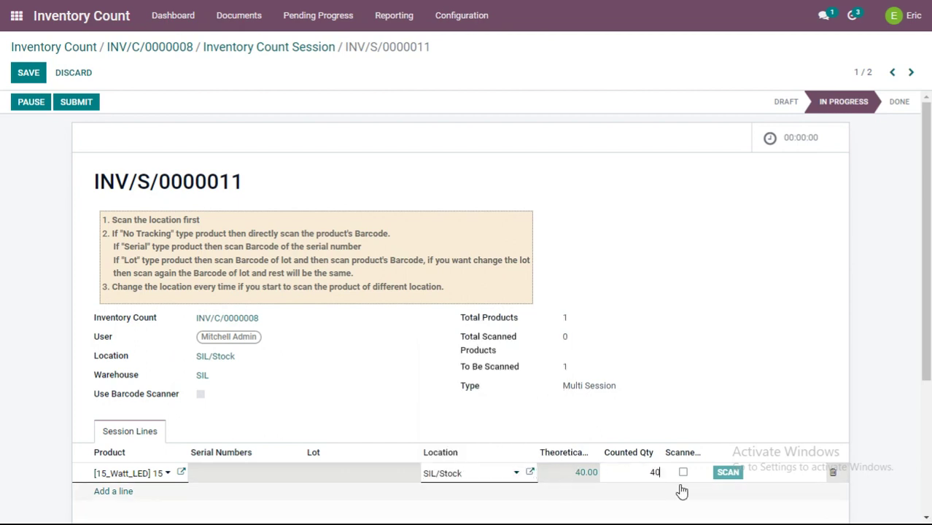
{"action": "left_click", "coordinate": [683, 473]}
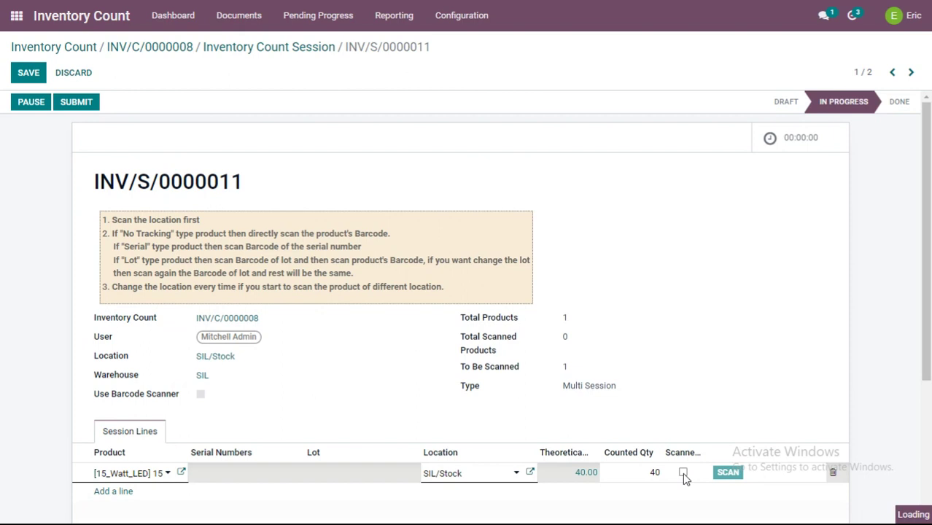
{"action": "left_click", "coordinate": [74, 103]}
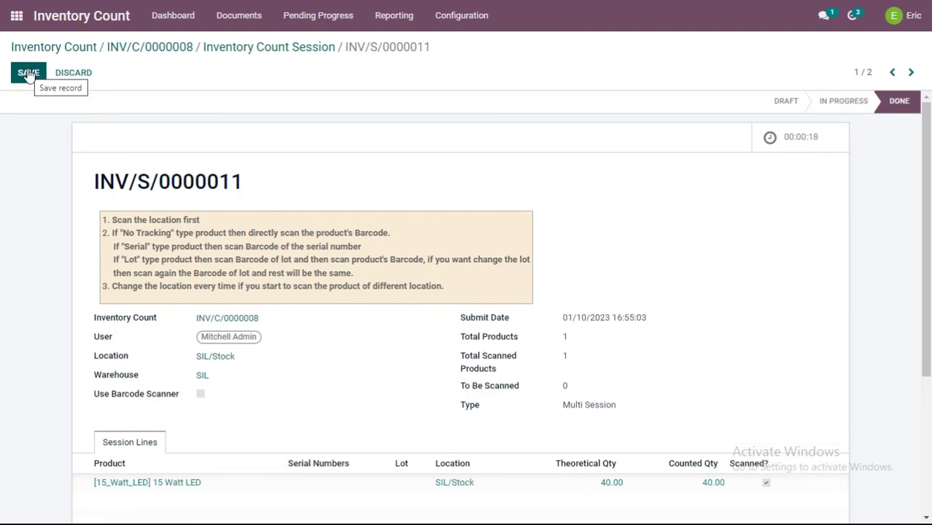
- Save session INV/S/0000011, then review INV/C/0000008's sessions list and return to the count
{"action": "left_click", "coordinate": [28, 73]}
{"action": "left_click", "coordinate": [167, 47]}
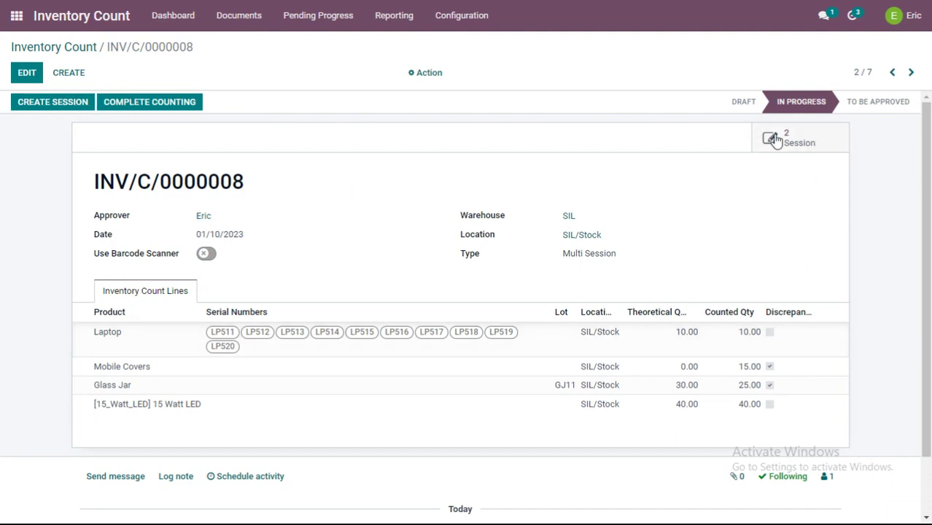
{"action": "left_click", "coordinate": [772, 139]}
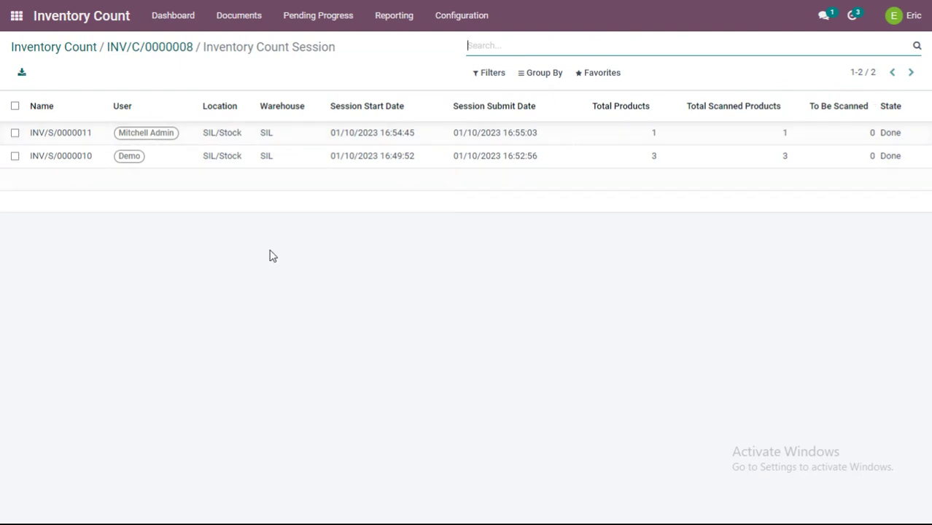
{"action": "left_click", "coordinate": [150, 49]}
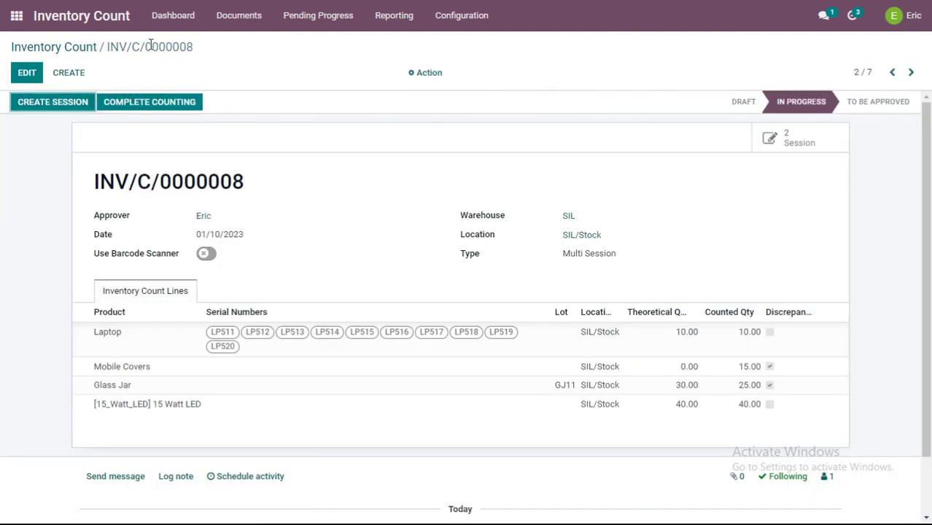